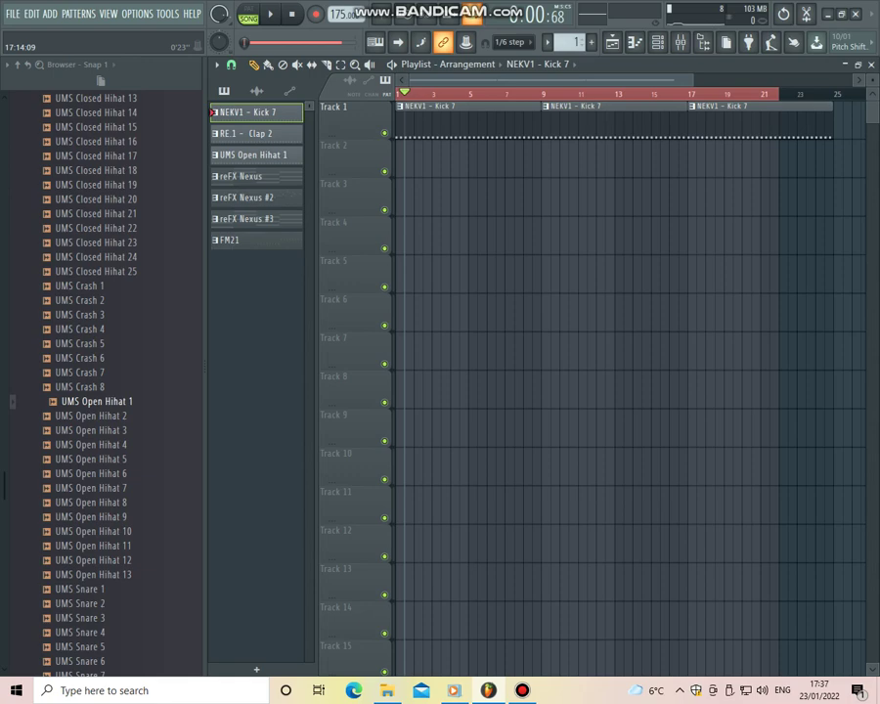
# Add a NEKV1 - Kick 7 clip at bar 25 on Track 1 and RE.1 - Clap 2 clips at bars 1, 9, 17 and 25 on Track 2.
pyautogui.scroll(-2, 704, 95)
pyautogui.moveTo(743, 121); pyautogui.dragTo(730, 121)
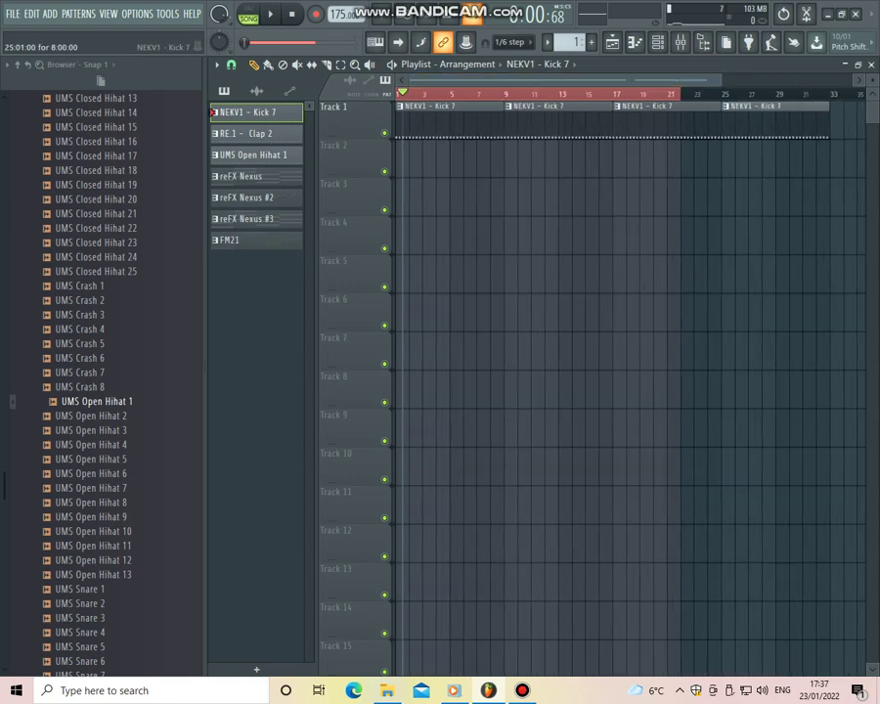
pyautogui.moveTo(249, 134); pyautogui.dragTo(445, 161)
pyautogui.moveTo(459, 159); pyautogui.dragTo(428, 159)
pyautogui.click(525, 159)
pyautogui.moveTo(523, 146); pyautogui.dragTo(510, 147)
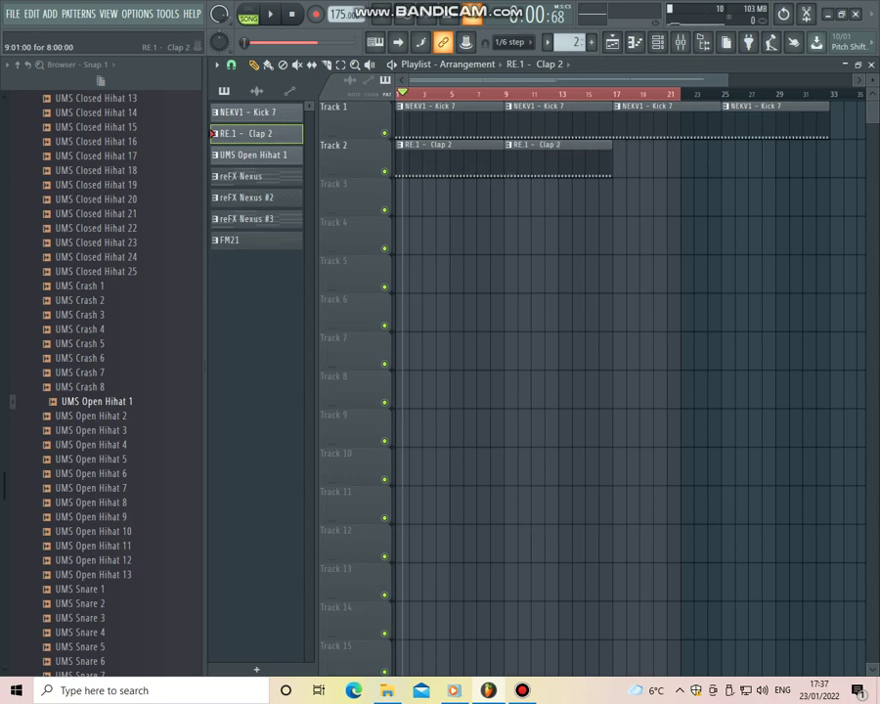
pyautogui.click(626, 147)
pyautogui.click(733, 146)
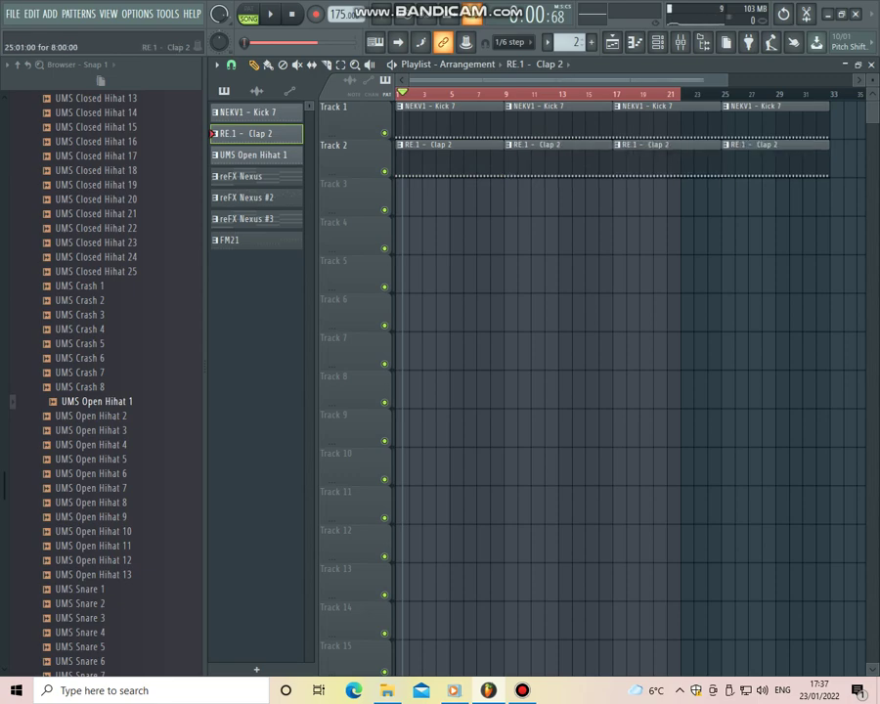
# Place four back-to-back UMS Open Hihat 1 clips on Track 3, starting at bars 1, 9, 17 and 25.
pyautogui.moveTo(256, 155); pyautogui.dragTo(403, 195)
pyautogui.click(523, 192)
pyautogui.moveTo(523, 193); pyautogui.dragTo(510, 192)
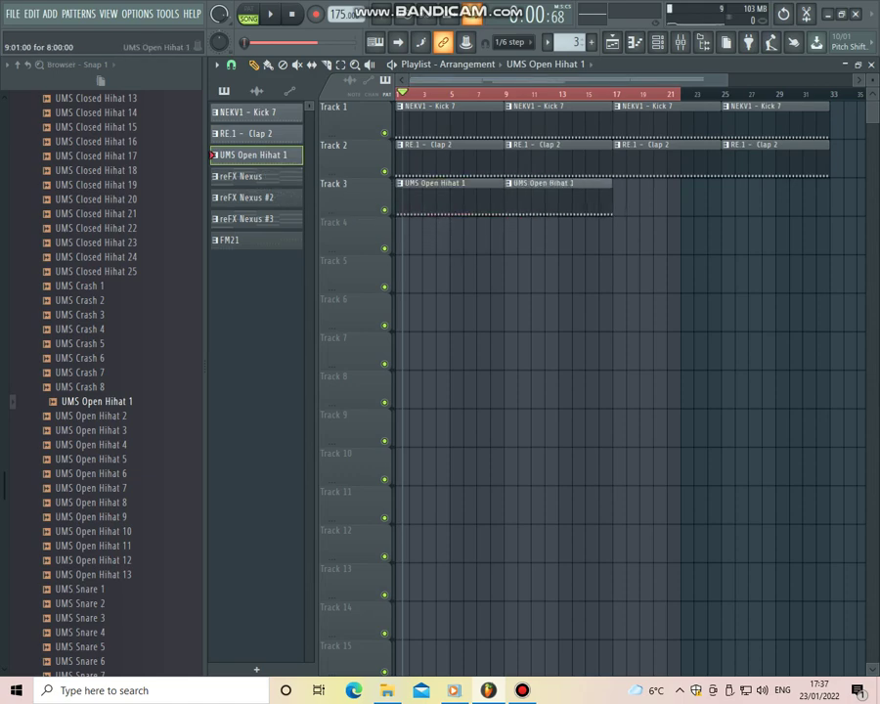
pyautogui.moveTo(631, 194); pyautogui.dragTo(618, 195)
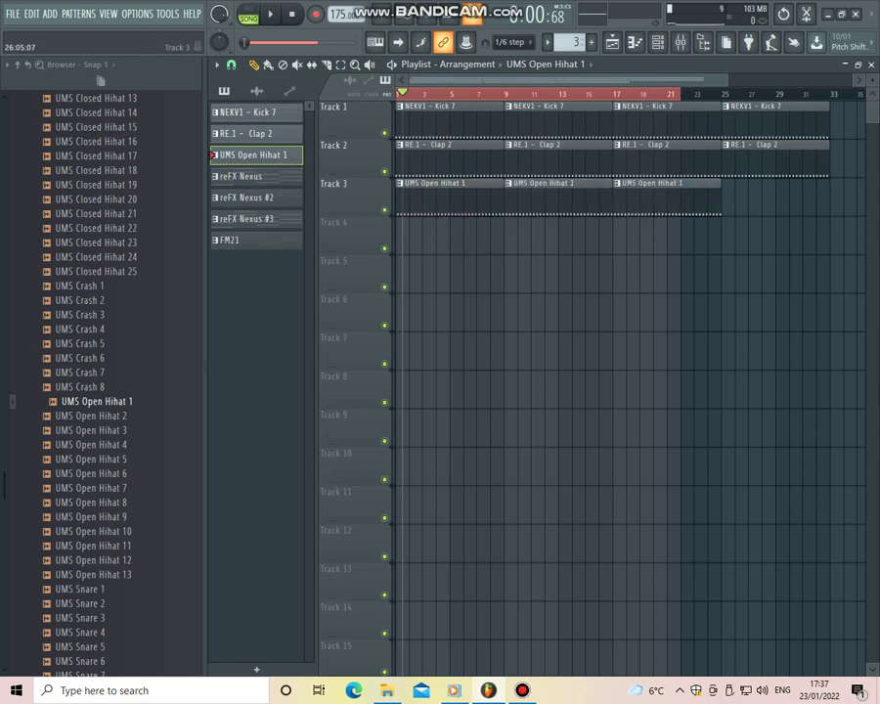
pyautogui.click(740, 196)
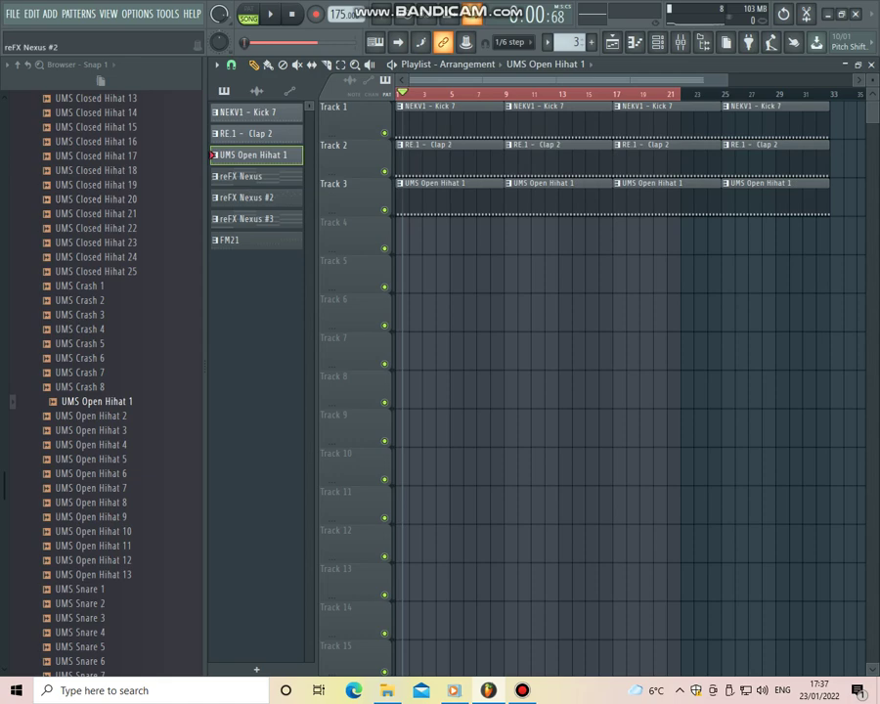
# Place two reFX Nexus #2 clips on Track 4, starting at bars 17 and 25.
pyautogui.moveTo(244, 197); pyautogui.dragTo(635, 266)
pyautogui.click(740, 234)
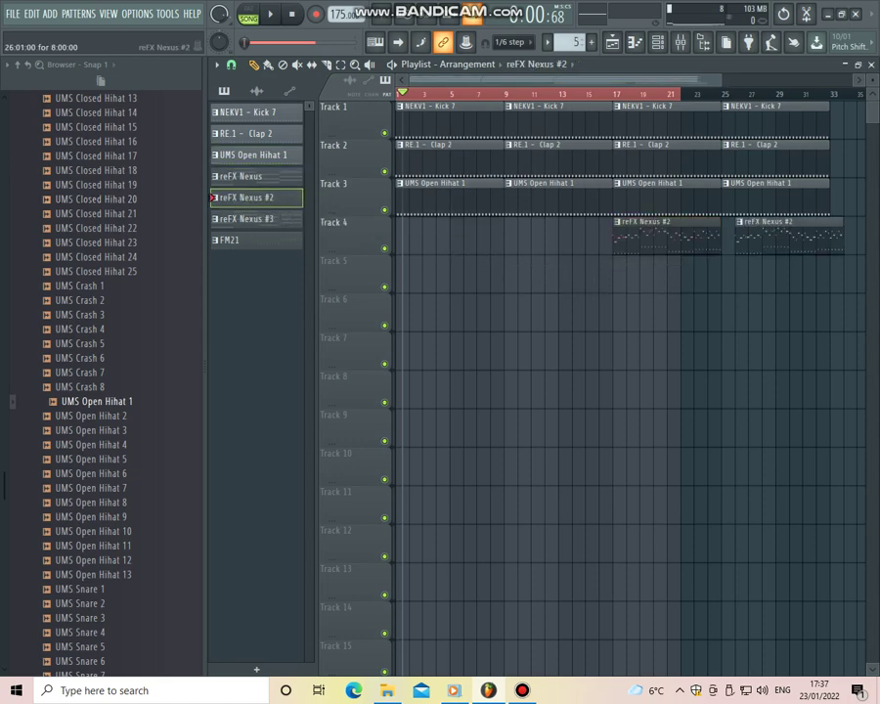
pyautogui.moveTo(740, 235); pyautogui.dragTo(726, 234)
# Place four back-to-back reFX Nexus #3 clips on Track 5, starting at bars 1, 9, 17 and 25.
pyautogui.moveTo(244, 219); pyautogui.dragTo(401, 264)
pyautogui.moveTo(551, 274); pyautogui.dragTo(510, 274)
pyautogui.moveTo(645, 273); pyautogui.dragTo(634, 274)
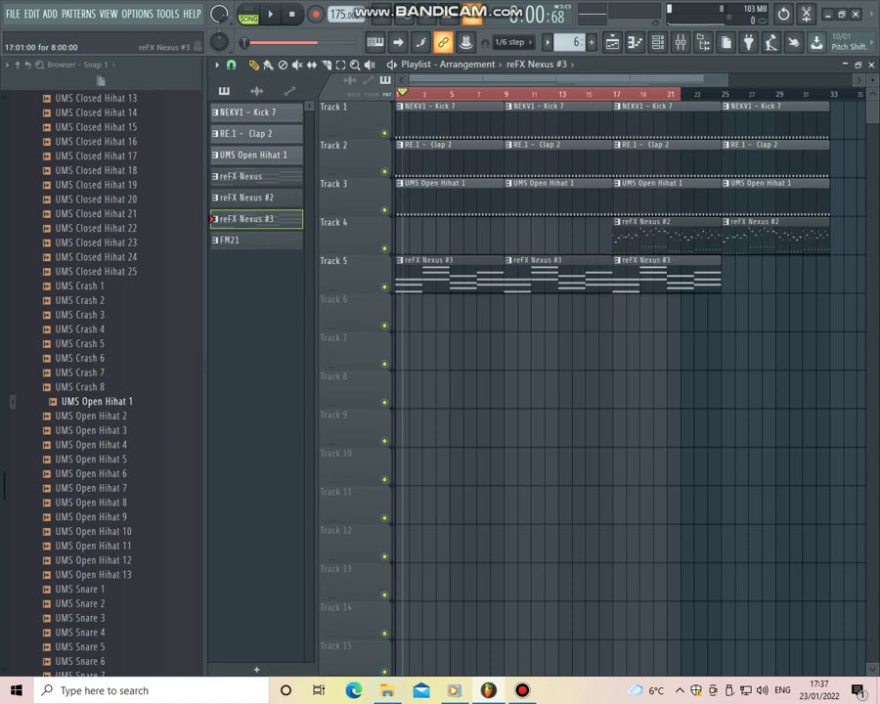
pyautogui.click(746, 273)
pyautogui.moveTo(746, 273); pyautogui.dragTo(733, 273)
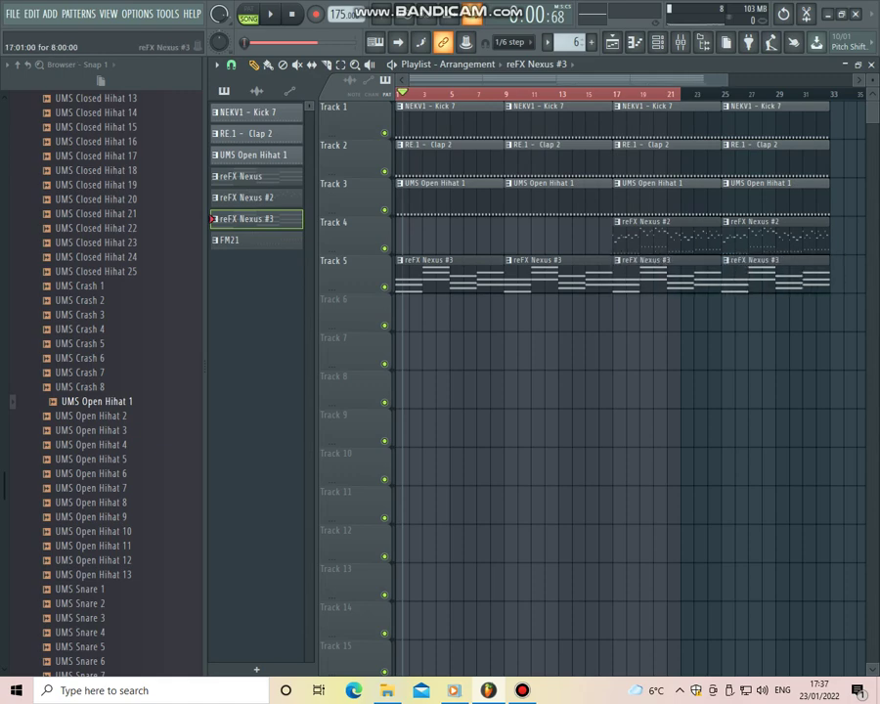
# Place four back-to-back FM21 clips on Track 6, starting at bars 1, 9, 17 and 25.
pyautogui.doubleClick(256, 241)
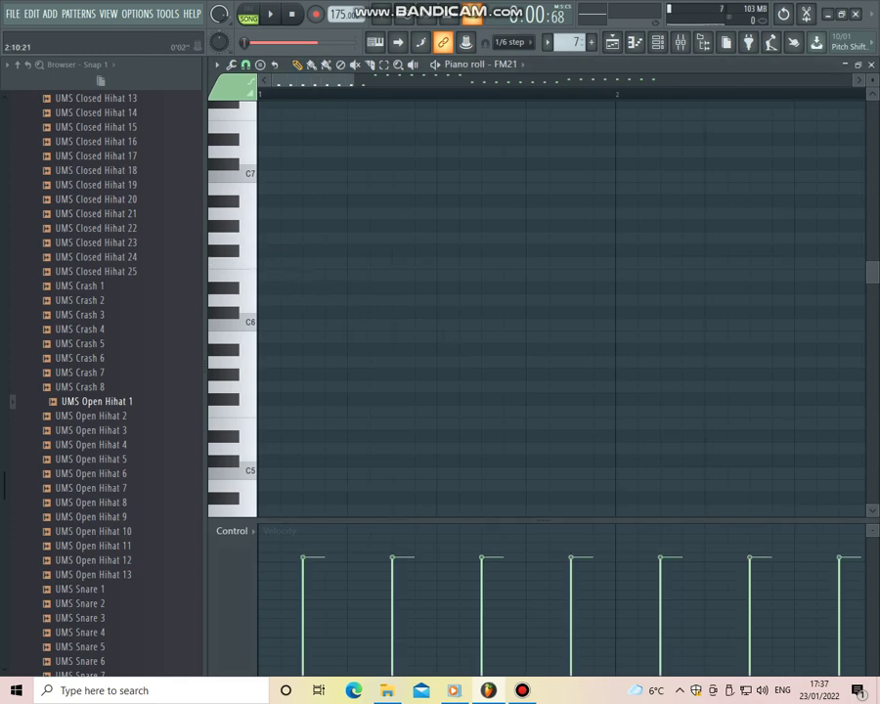
pyautogui.click(871, 64)
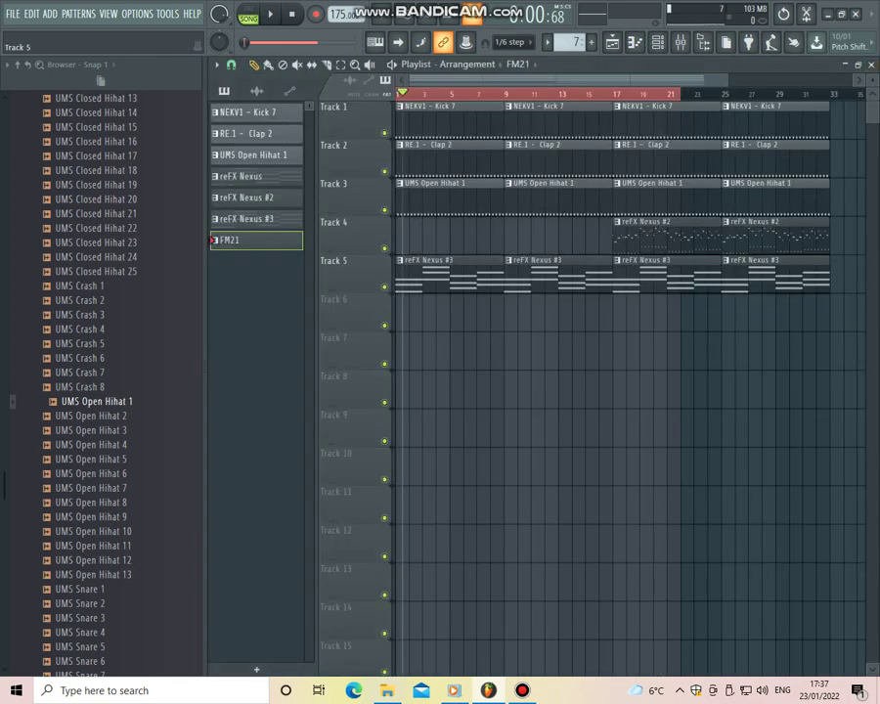
pyautogui.moveTo(256, 241); pyautogui.dragTo(416, 314)
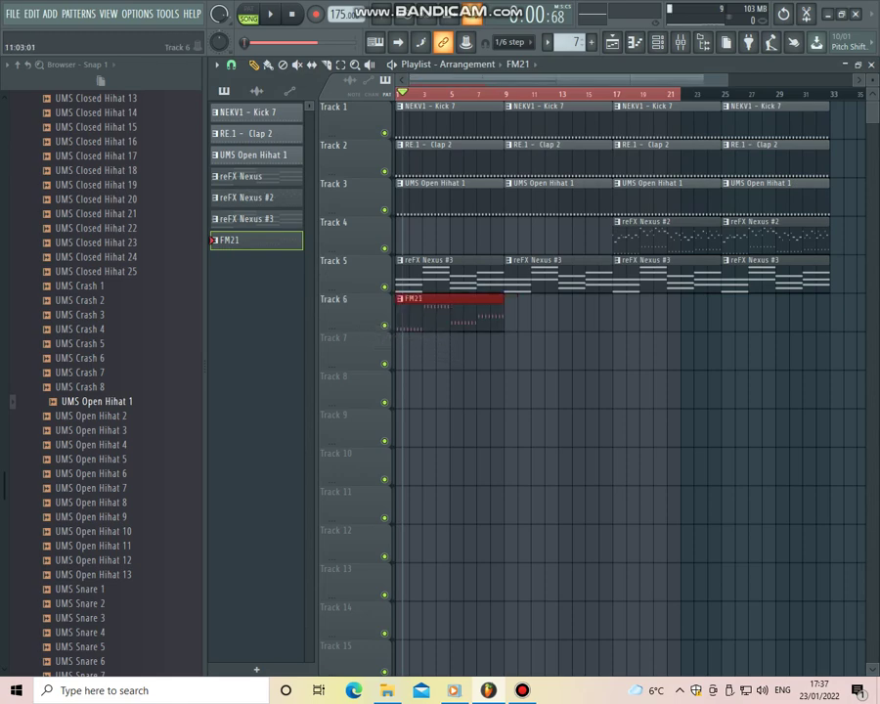
pyautogui.moveTo(534, 314); pyautogui.dragTo(509, 314)
pyautogui.moveTo(629, 314); pyautogui.dragTo(617, 314)
pyautogui.click(752, 308)
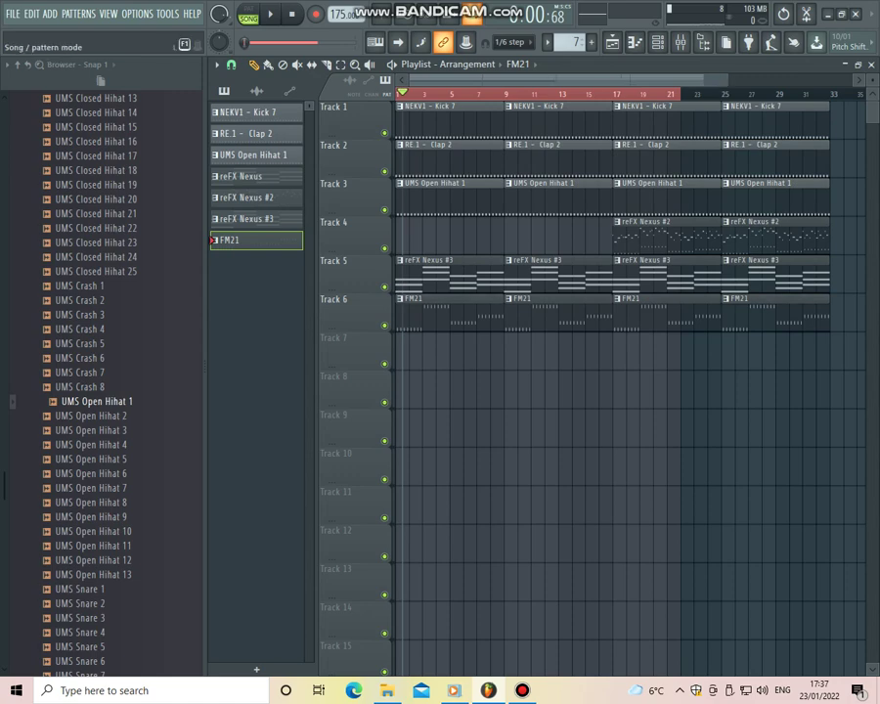
# Switch to pattern mode and copy all of the FM21 pattern's notes from its piano roll, stopping playback when done.
pyautogui.click(248, 15)
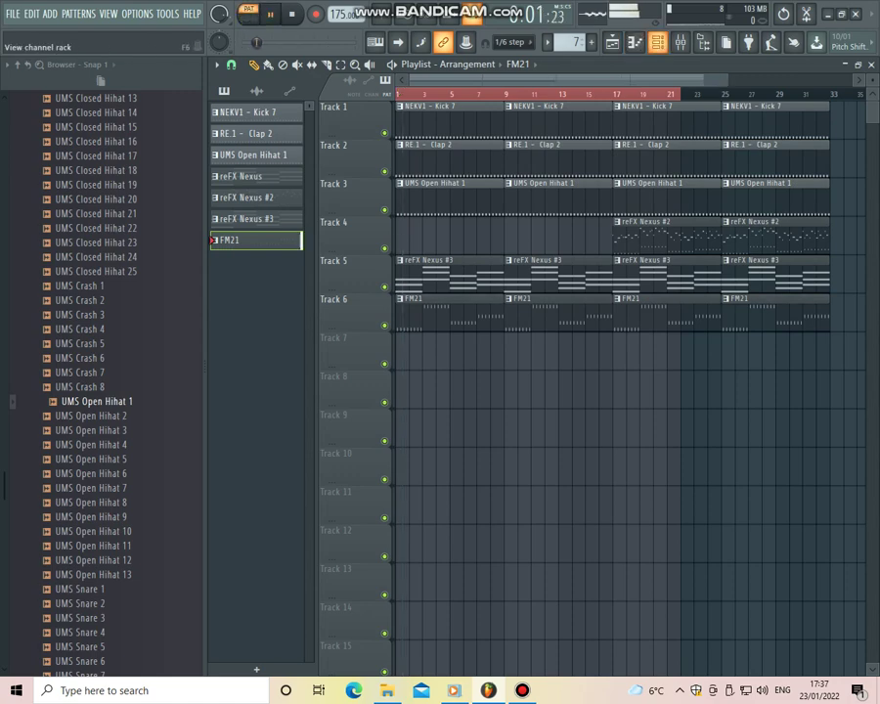
pyautogui.click(657, 42)
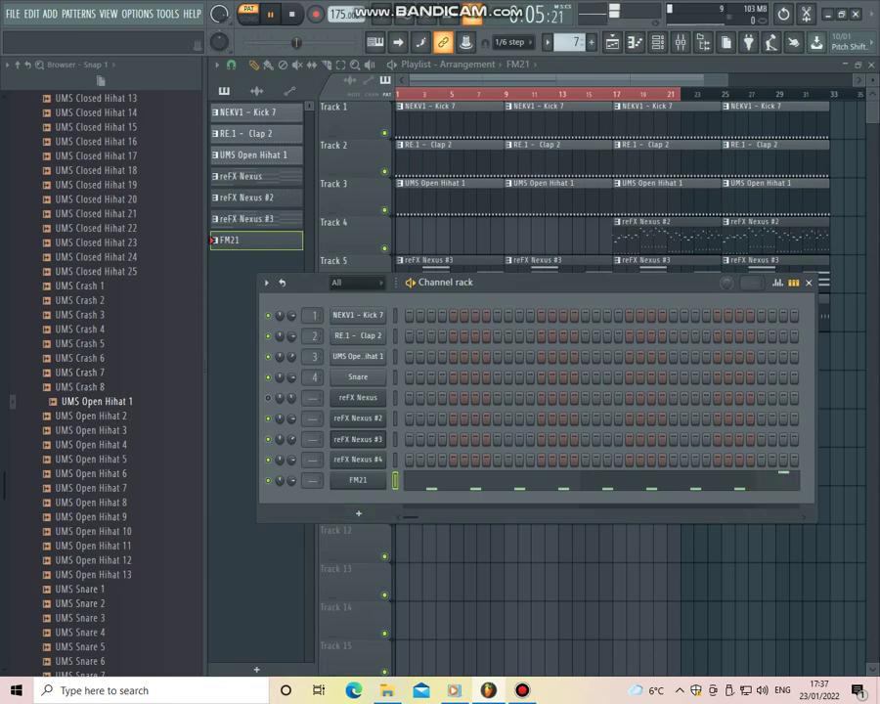
pyautogui.click(457, 480)
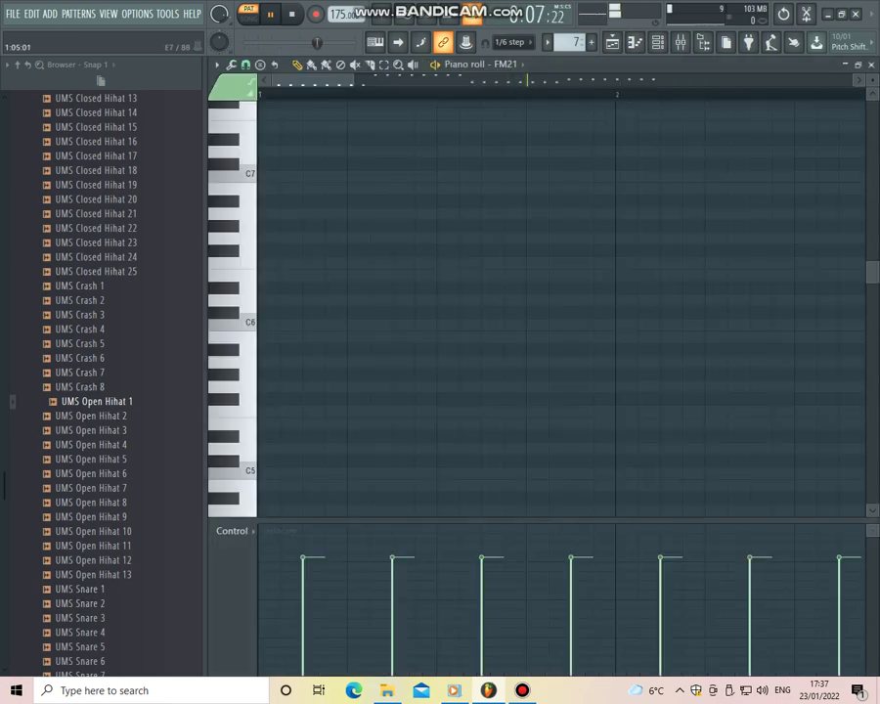
pyautogui.scroll(-5, 320, 112)
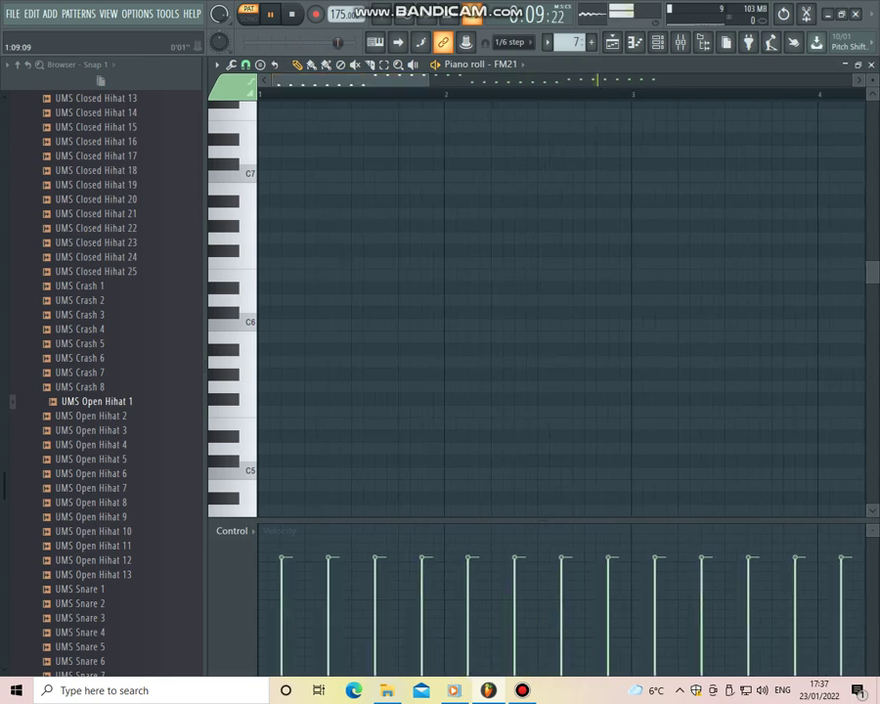
pyautogui.scroll(-5, 355, 95)
pyautogui.scroll(-4, 372, 309)
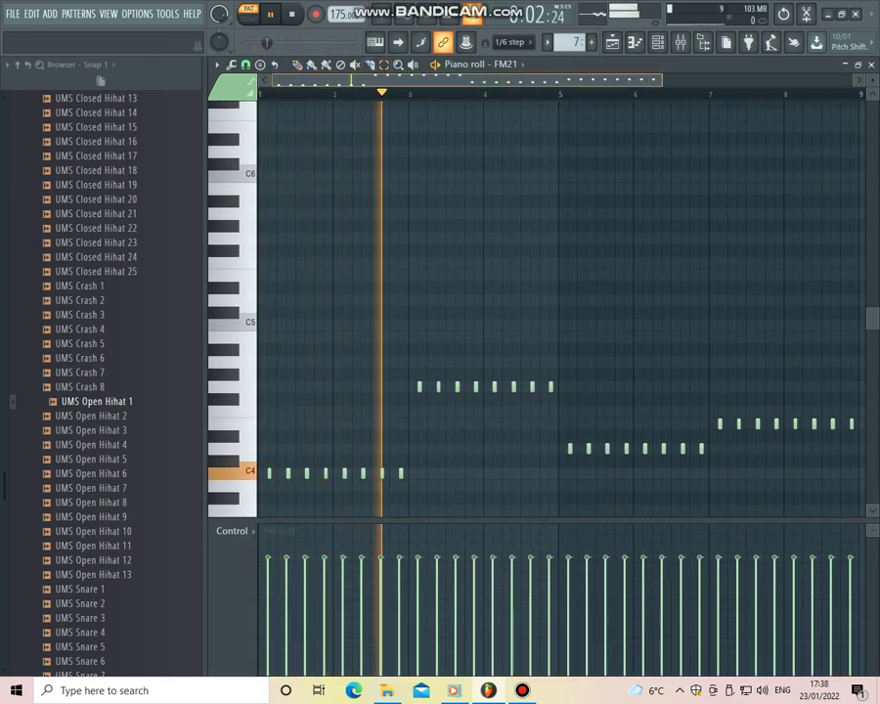
pyautogui.moveTo(662, 80); pyautogui.dragTo(843, 80)
pyautogui.moveTo(695, 380); pyautogui.dragTo(256, 518)
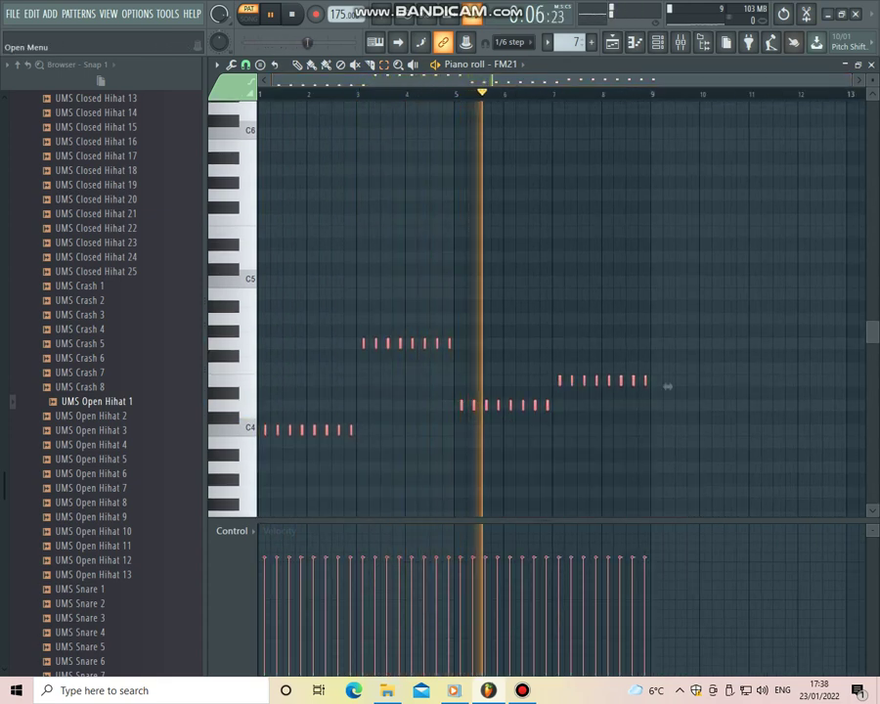
pyautogui.press('F7')
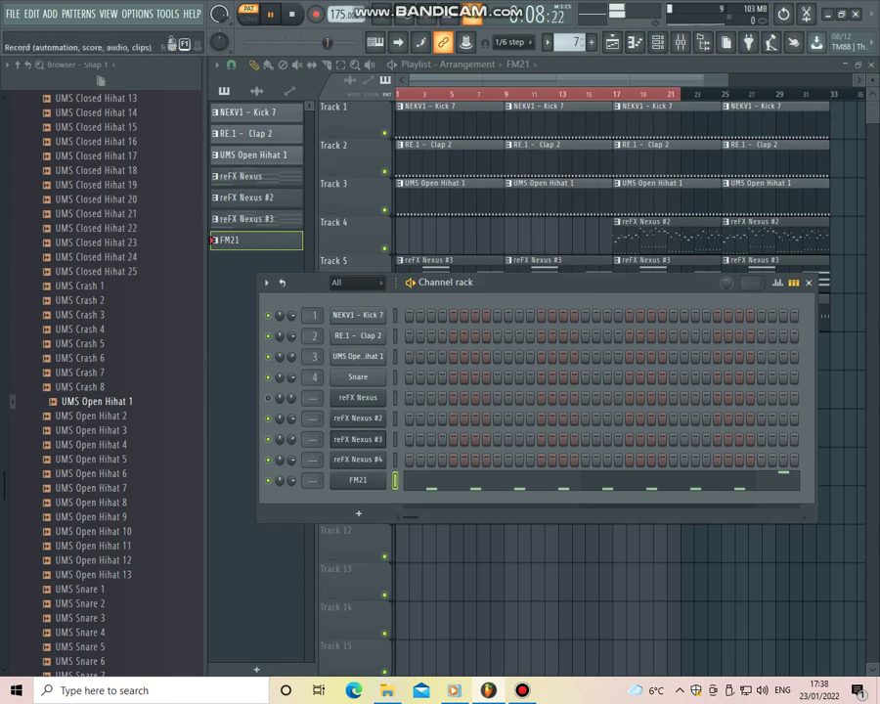
pyautogui.click(271, 14)
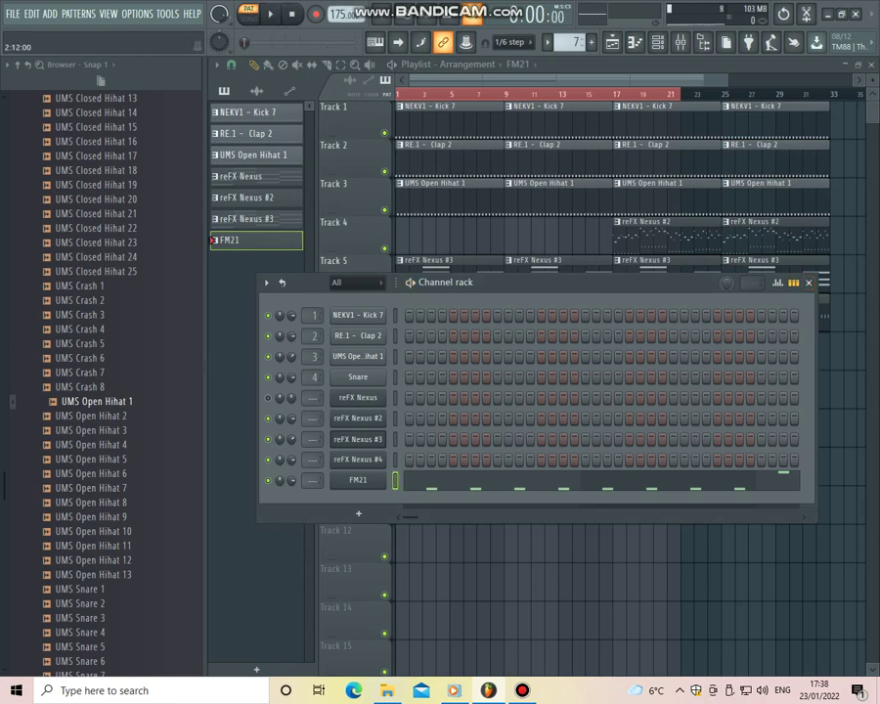
pyautogui.click(807, 282)
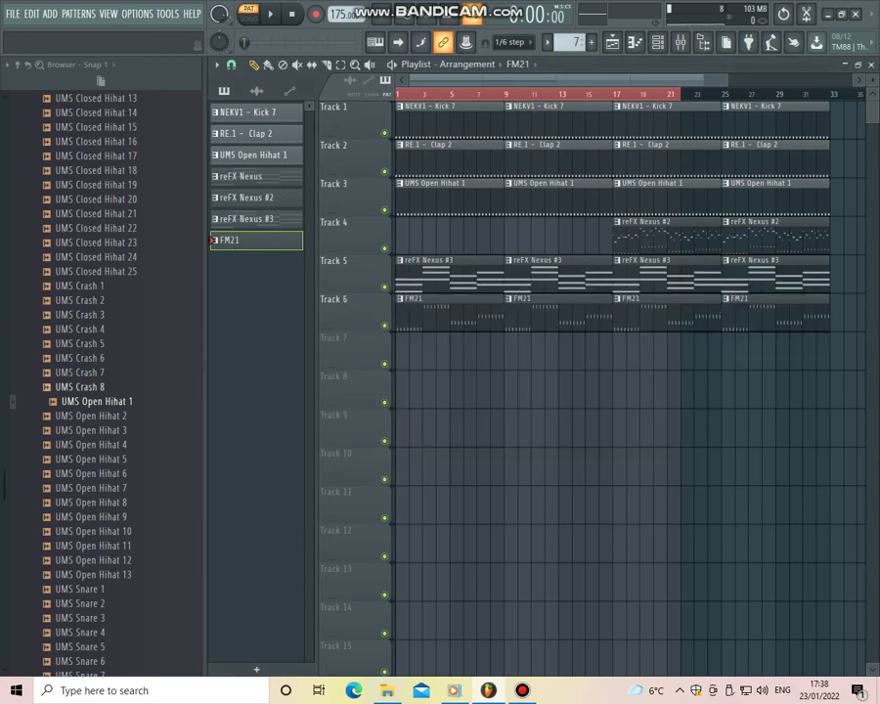
# Create a new empty pattern named BASS.
pyautogui.scroll(15, 98, 381)
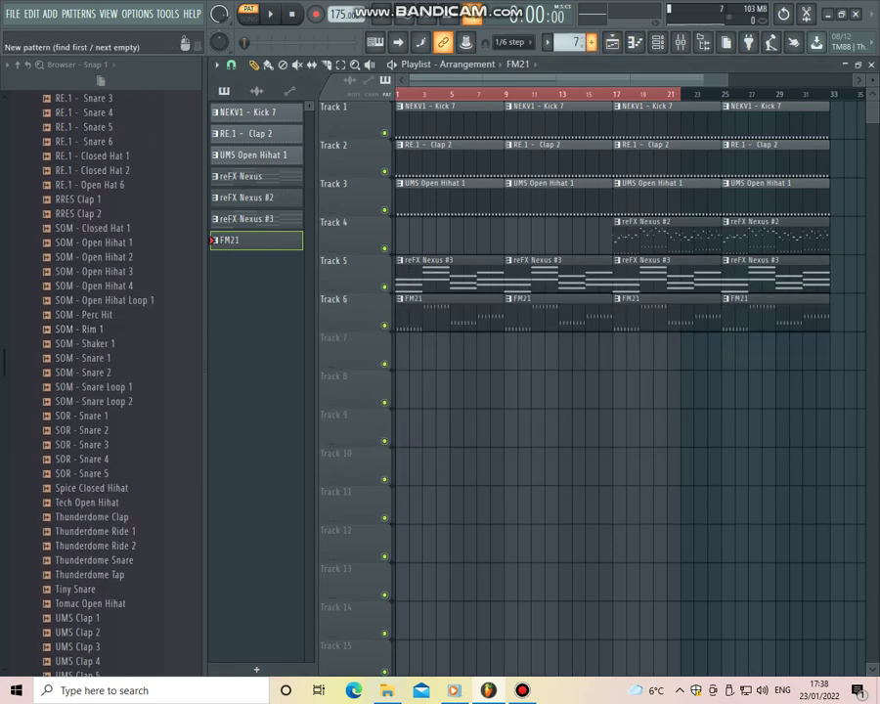
pyautogui.click(591, 42)
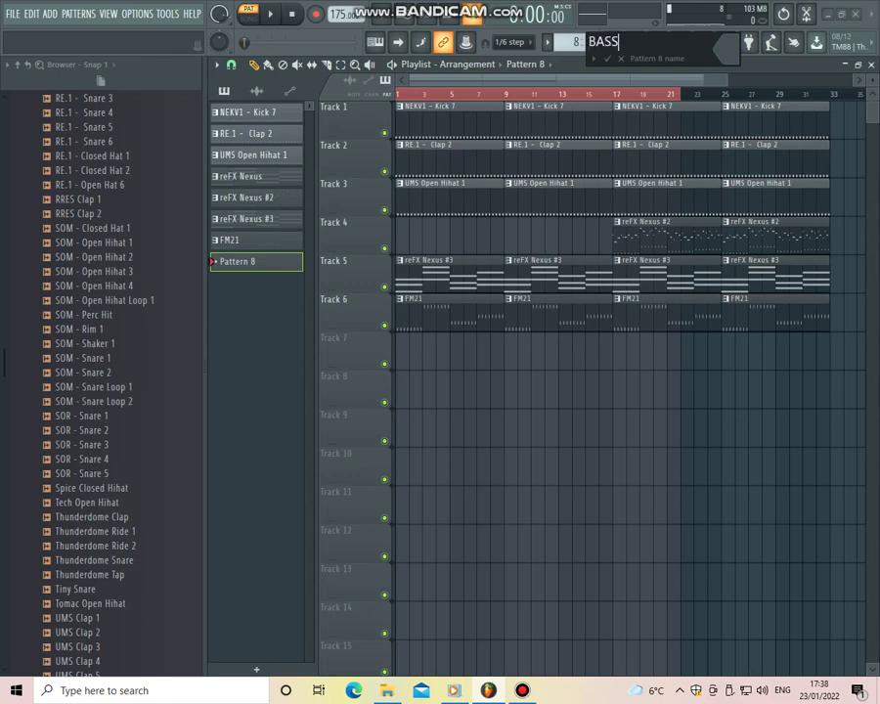
pyautogui.write('BASS')
pyautogui.press('Return')
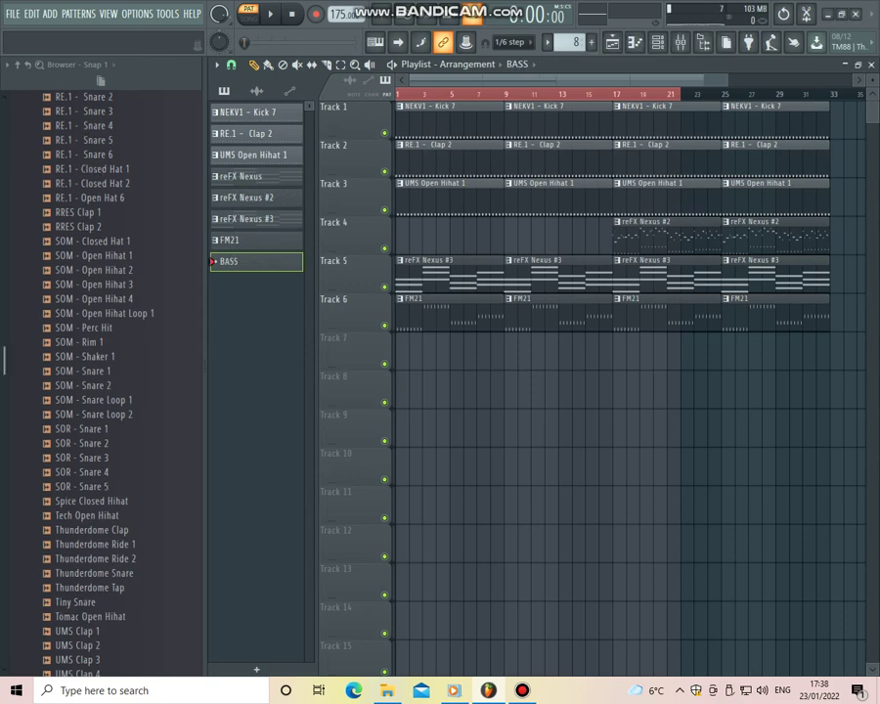
# Audition the BCN - Bass 1 to 4 samples from the MPT1 Bass & Stabs folder.
pyautogui.scroll(20, 98, 381)
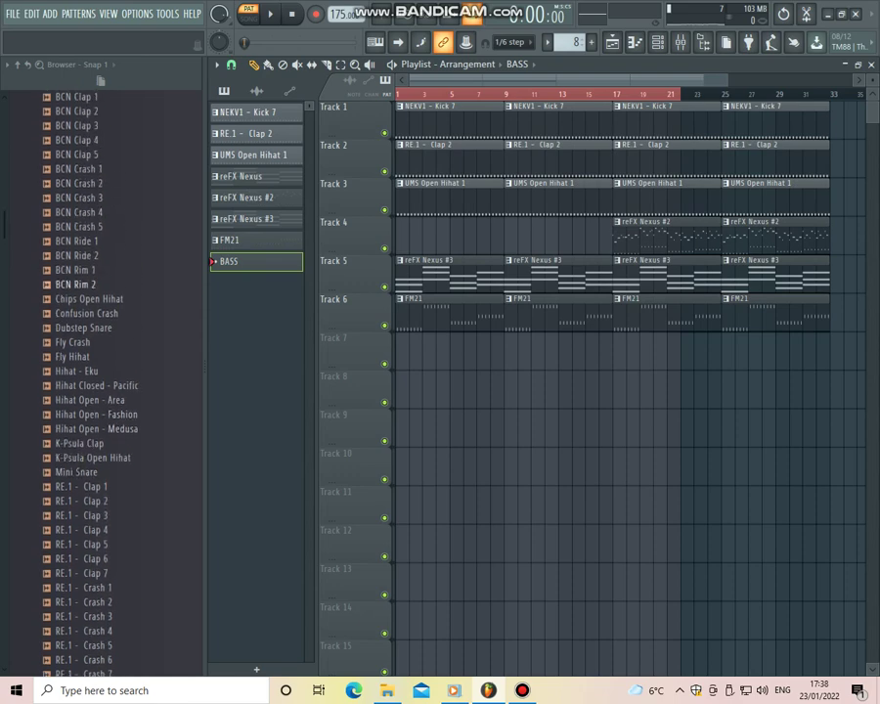
pyautogui.scroll(5, 98, 259)
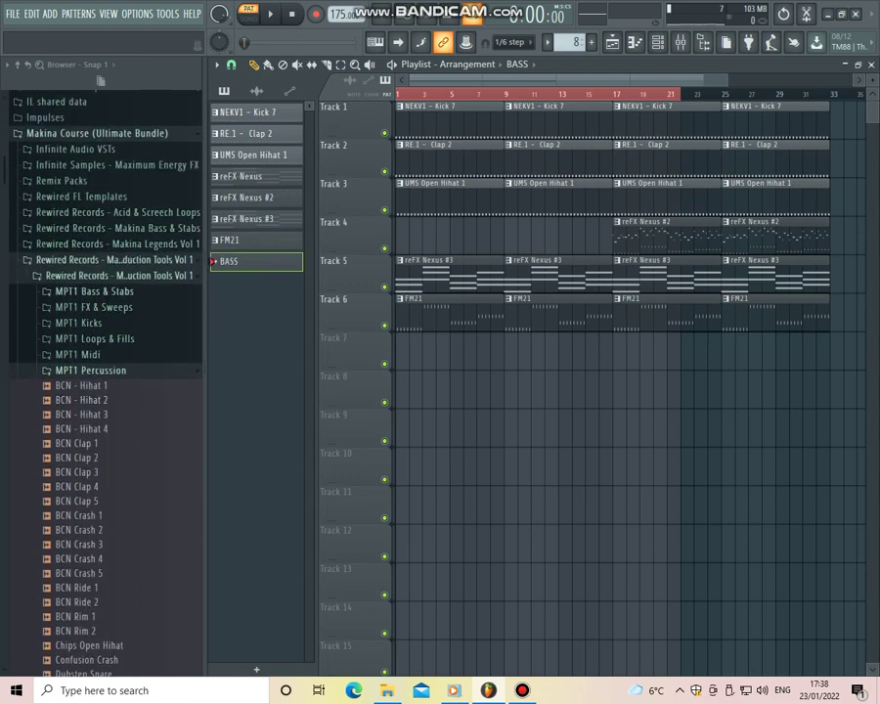
pyautogui.click(93, 291)
pyautogui.click(82, 199)
pyautogui.click(82, 185)
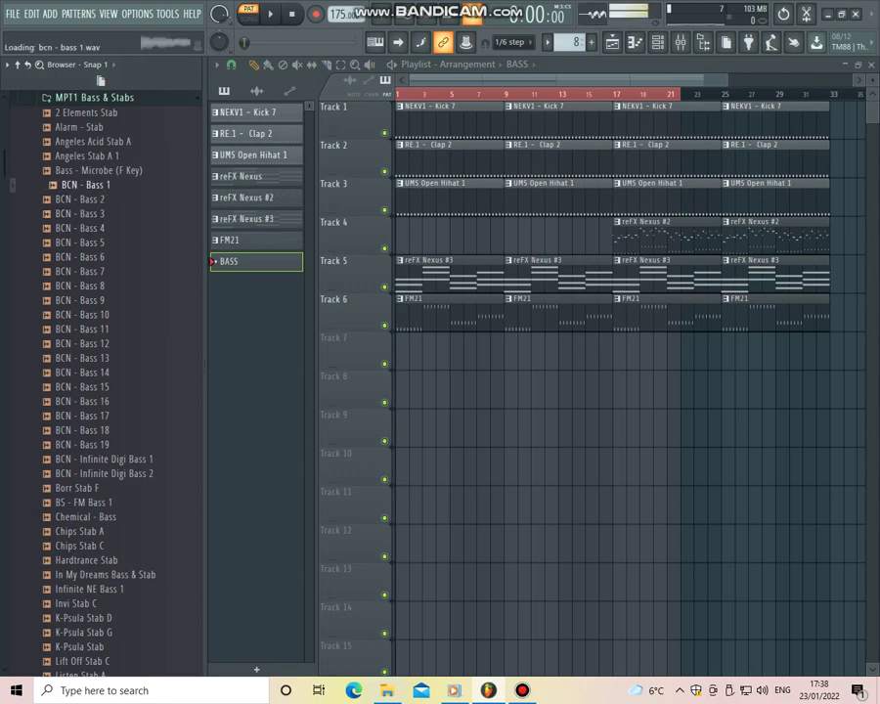
pyautogui.click(83, 213)
pyautogui.click(82, 228)
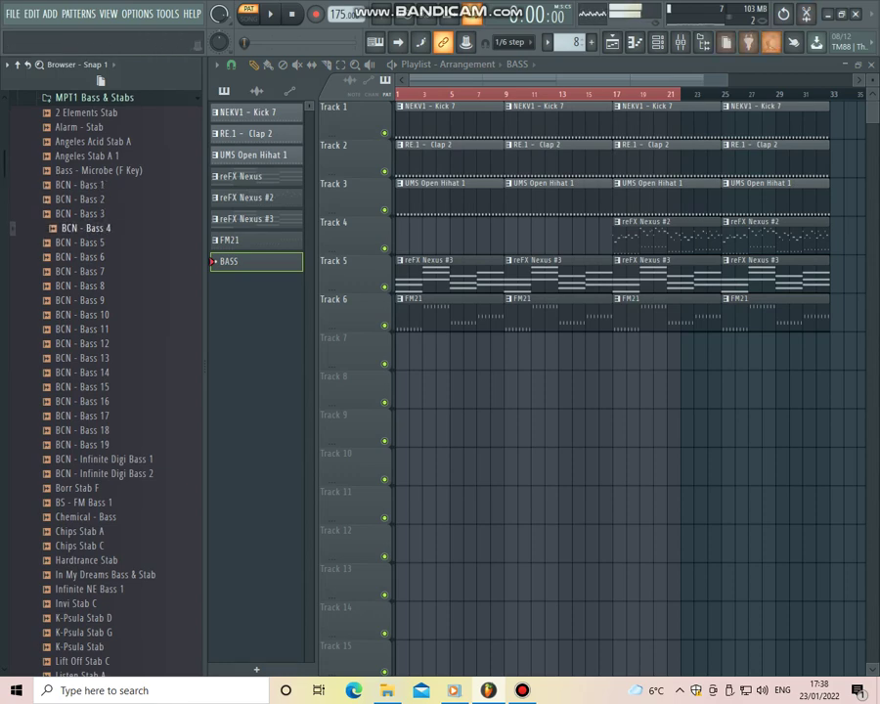
# Load the BCN - Bass 4 sample as a new channel in the channel rack and view its volume envelope settings.
pyautogui.click(657, 41)
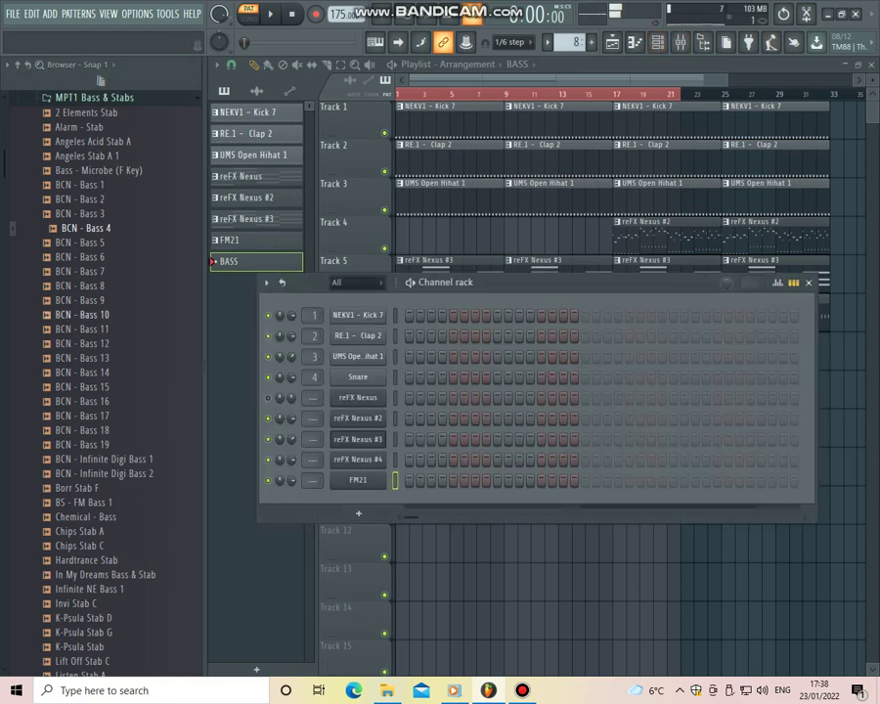
pyautogui.moveTo(84, 228); pyautogui.dragTo(327, 518)
pyautogui.click(315, 206)
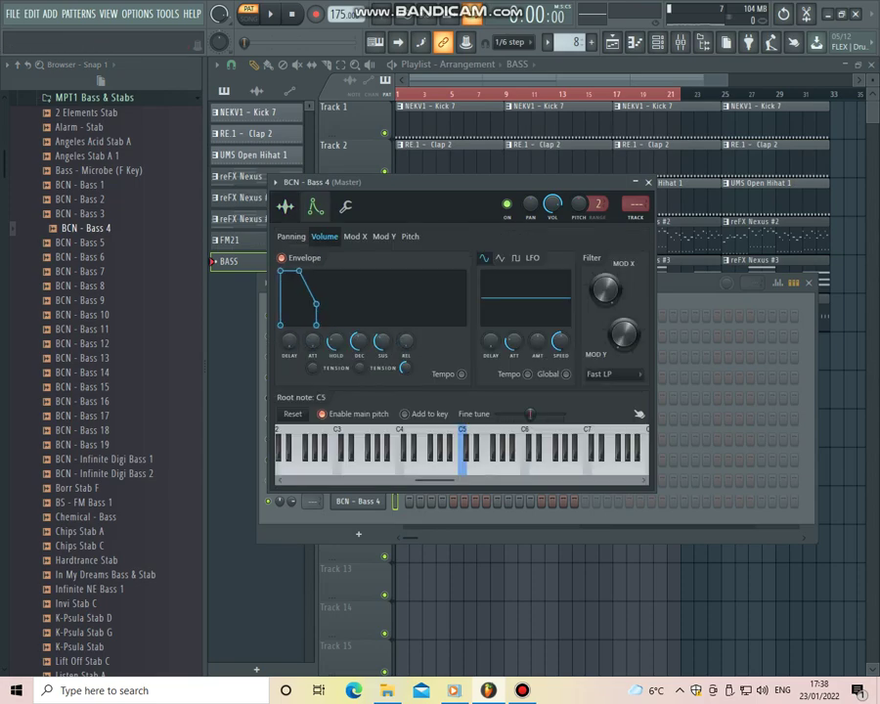
pyautogui.click(648, 182)
# Paste the copied notes into the BCN - Bass 4 piano roll and, while playing the pattern, transpose them up one octave.
pyautogui.rightClick(371, 501)
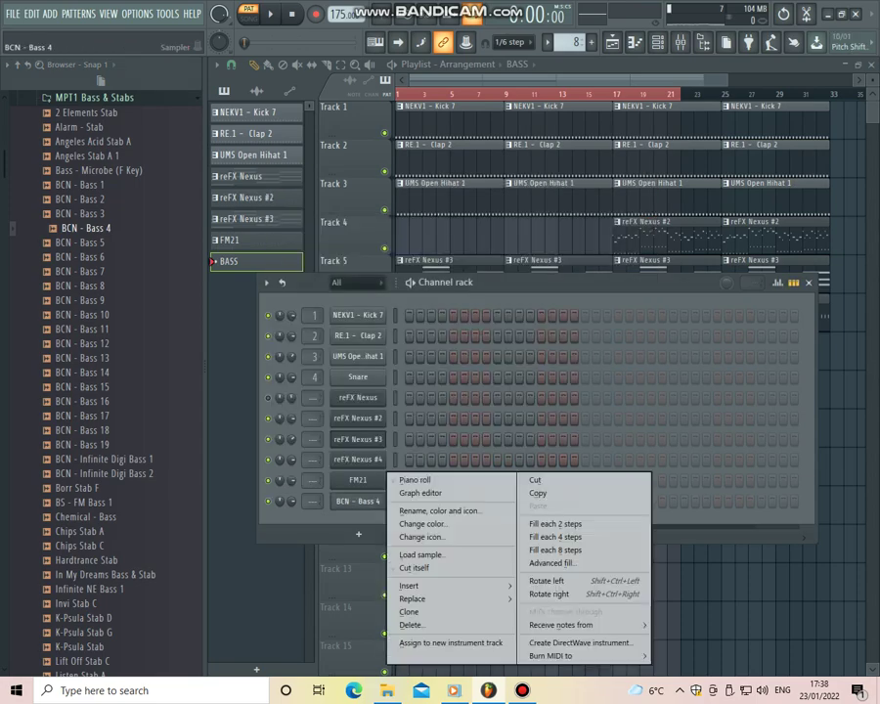
pyautogui.click(414, 477)
pyautogui.hotkey('ctrl', 'v')
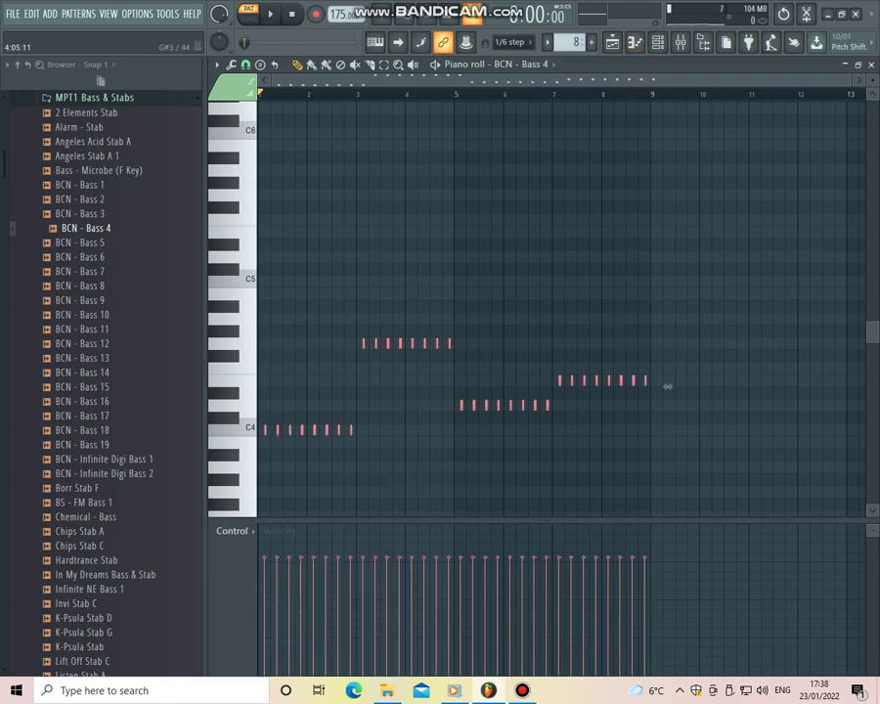
pyautogui.press('space')
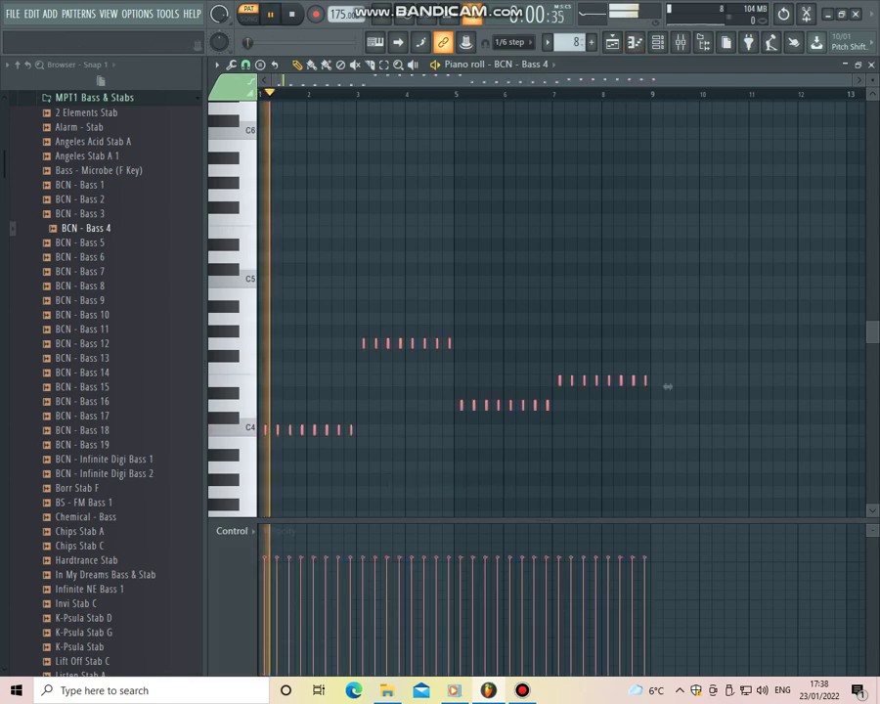
pyautogui.moveTo(667, 386); pyautogui.dragTo(668, 238)
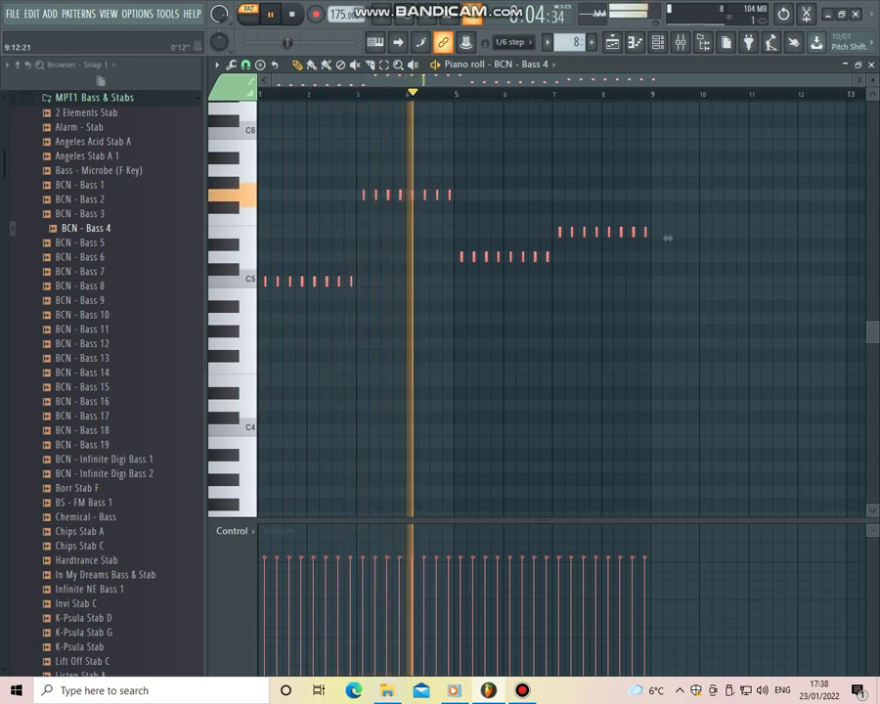
# Place the BASS pattern on Track 7 as four consecutive clips starting at bars 1, 9, 17 and 25.
pyautogui.click(871, 64)
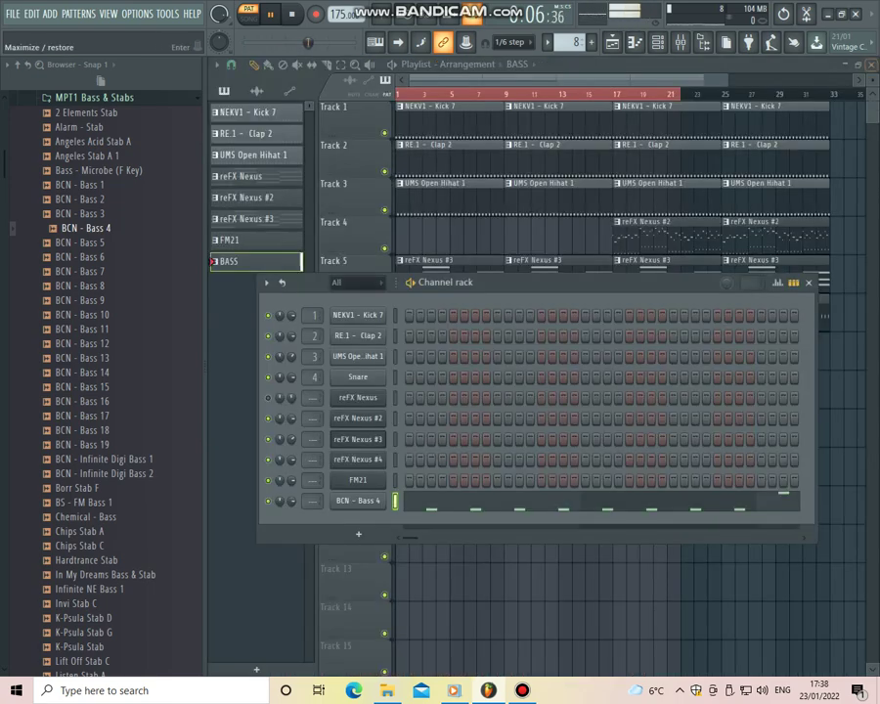
pyautogui.click(807, 282)
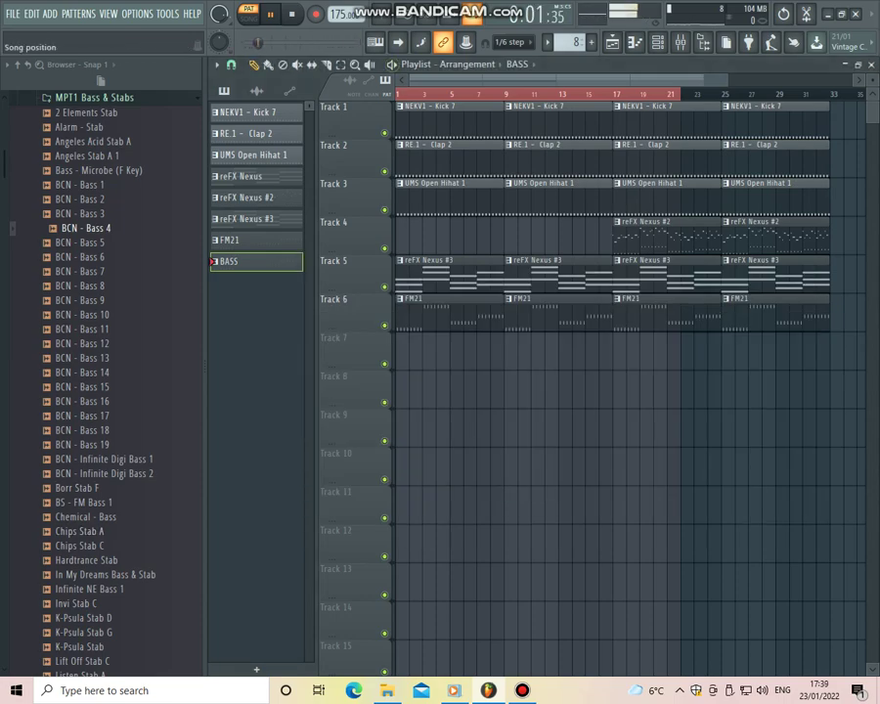
pyautogui.moveTo(250, 262); pyautogui.dragTo(415, 352)
pyautogui.click(539, 352)
pyautogui.moveTo(537, 342); pyautogui.dragTo(512, 342)
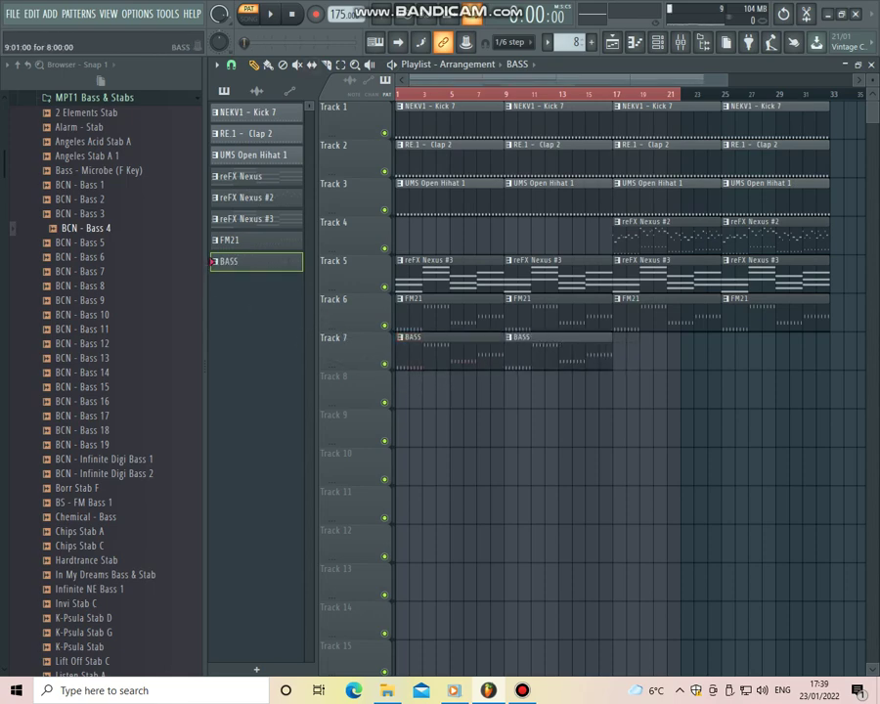
pyautogui.click(629, 350)
pyautogui.moveTo(782, 351); pyautogui.dragTo(740, 351)
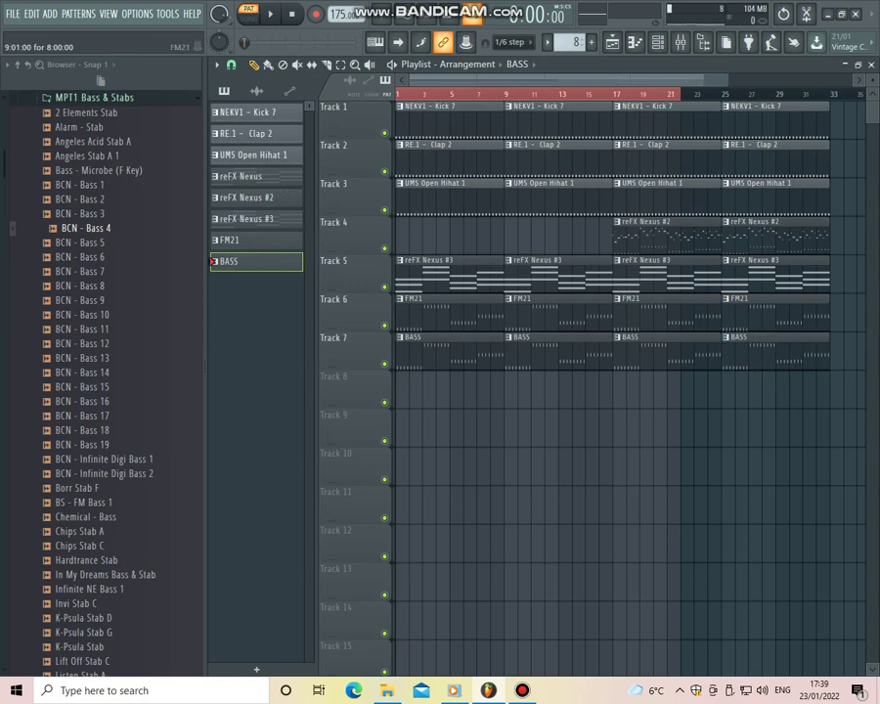
# Examine the volume envelope settings of the NEKV1 - Kick 7, RE.1 - Clap 2 and UMS Open Hihat 1 channels.
pyautogui.click(656, 42)
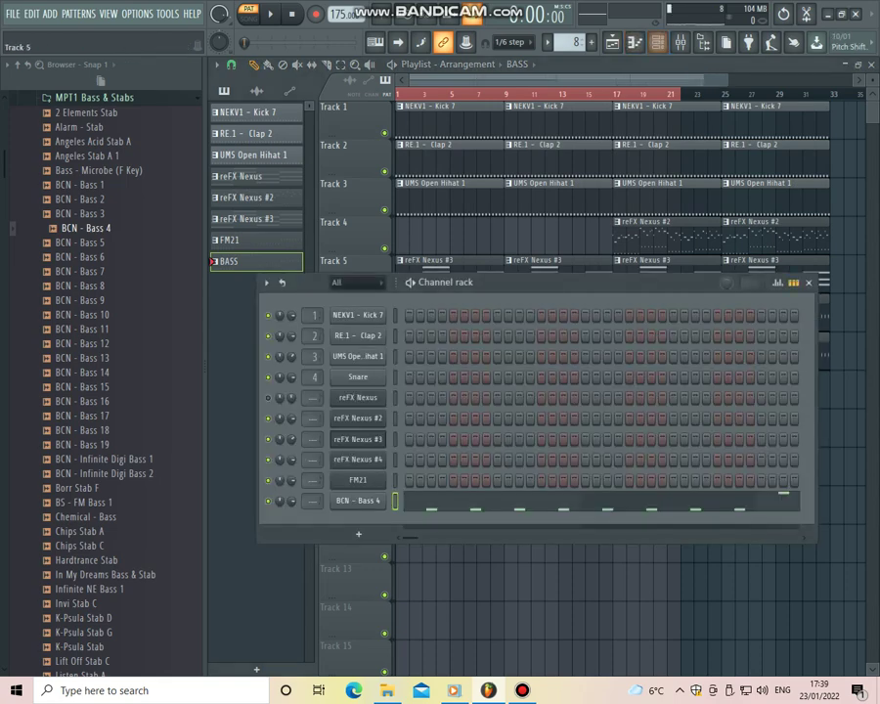
pyautogui.click(358, 315)
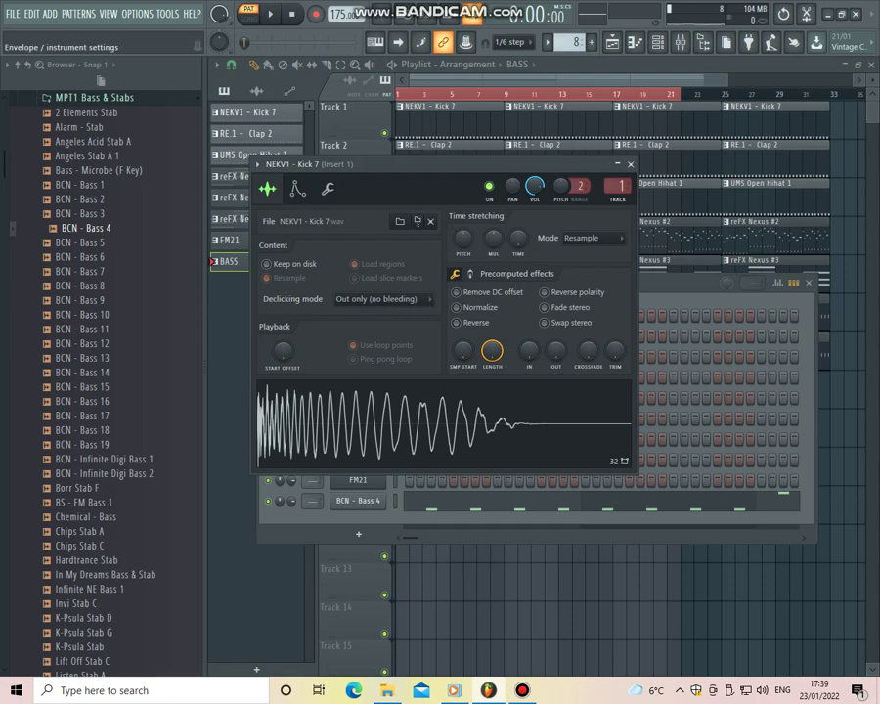
pyautogui.click(297, 188)
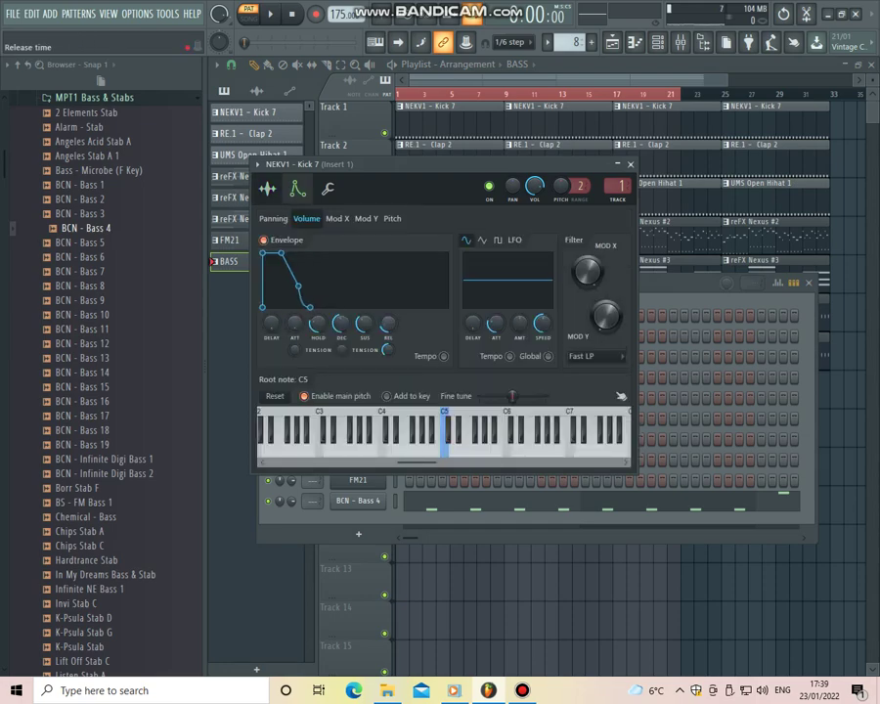
pyautogui.click(631, 164)
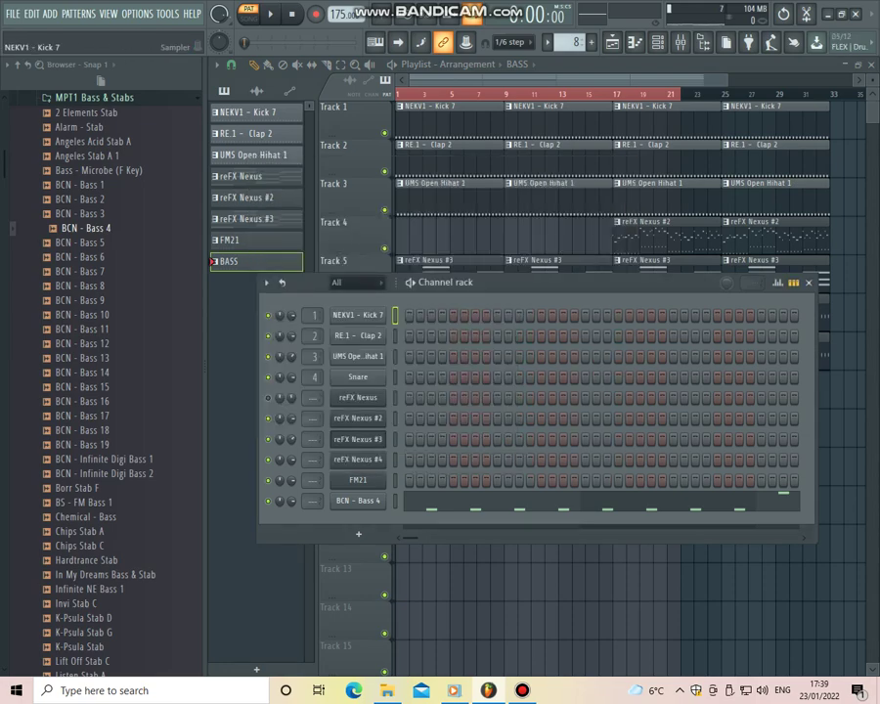
pyautogui.click(357, 336)
pyautogui.click(315, 206)
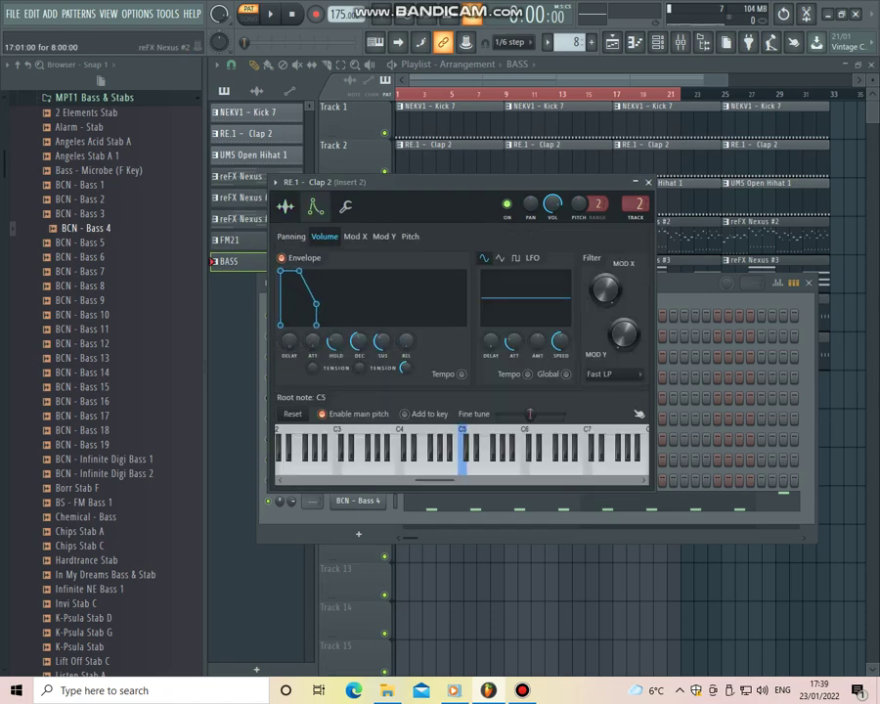
pyautogui.click(648, 182)
pyautogui.click(358, 356)
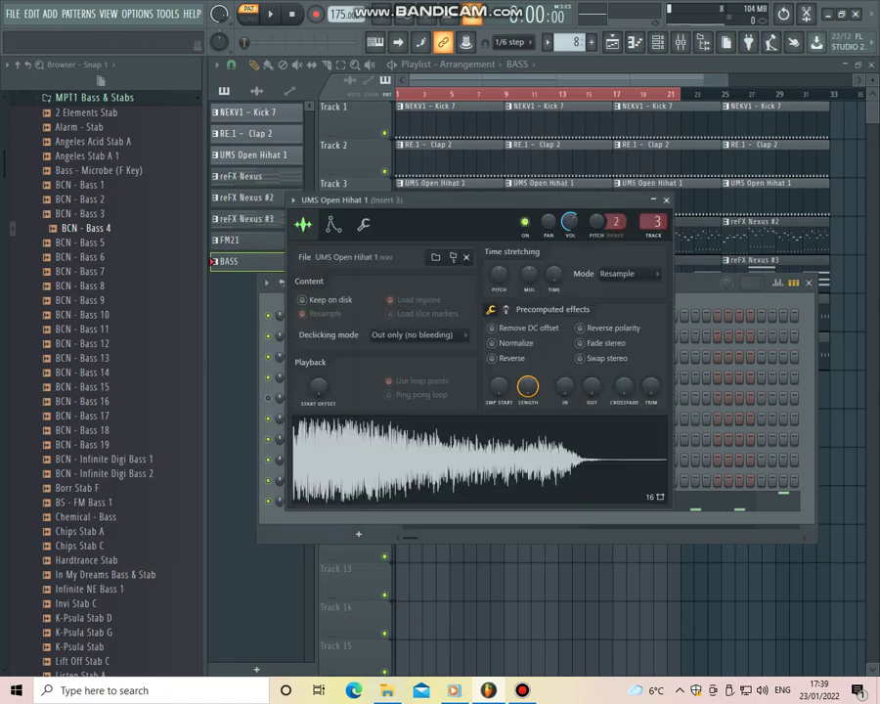
pyautogui.click(333, 224)
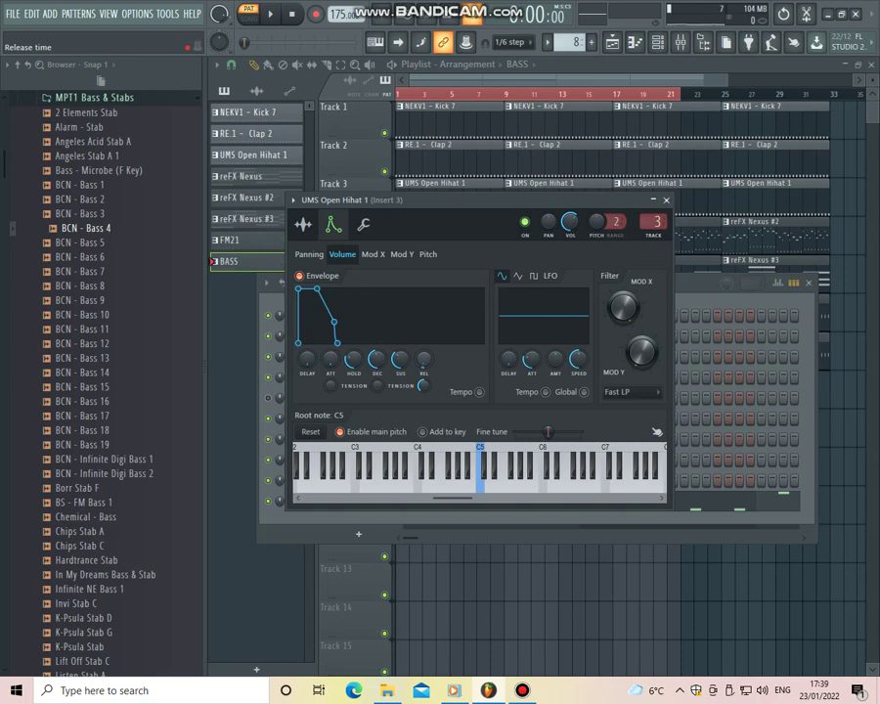
pyautogui.click(665, 200)
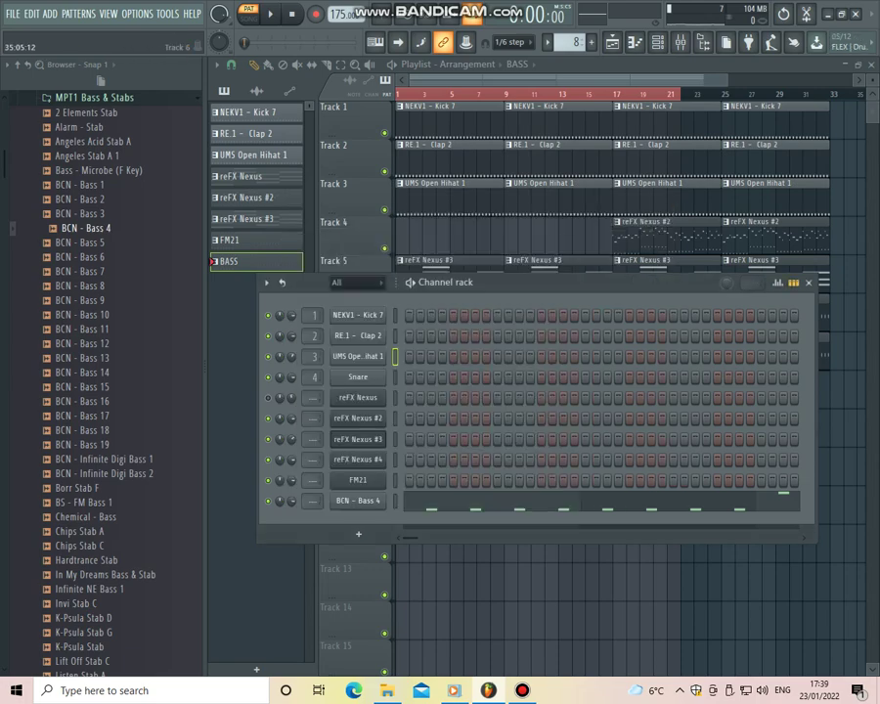
pyautogui.click(808, 282)
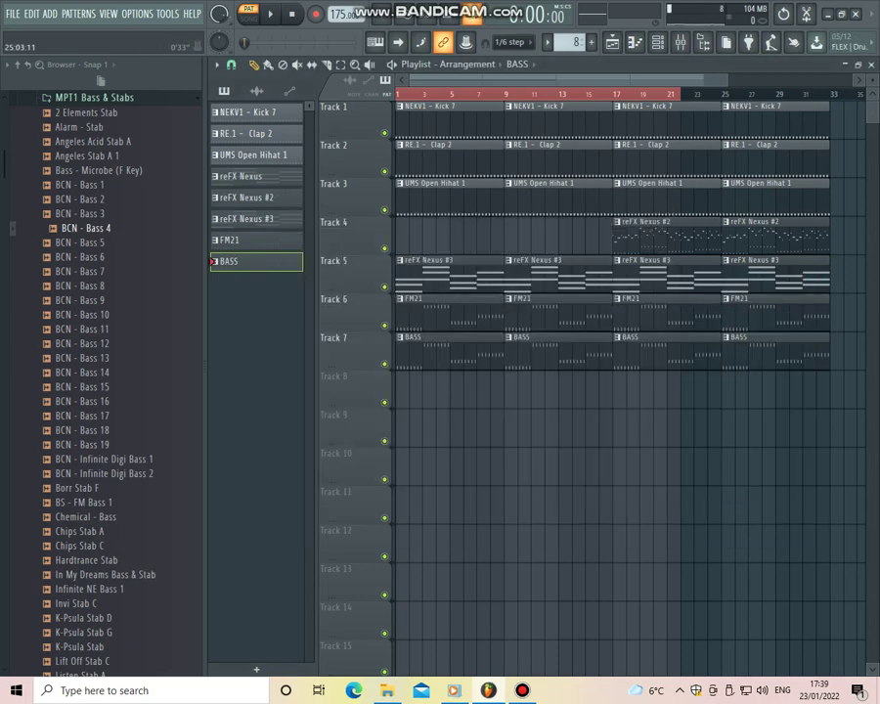
# Extend the playlist time selection from bar 1 to about bar 35, switch to song mode and play the arrangement with the clips deselected.
pyautogui.moveTo(721, 95); pyautogui.dragTo(863, 95)
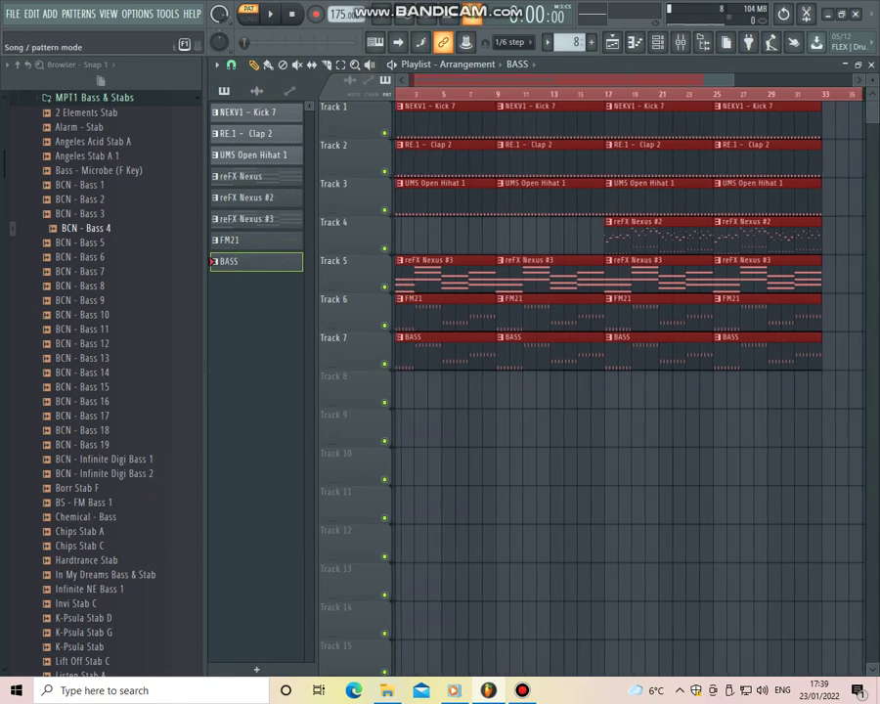
pyautogui.scroll(-1, 502, 94)
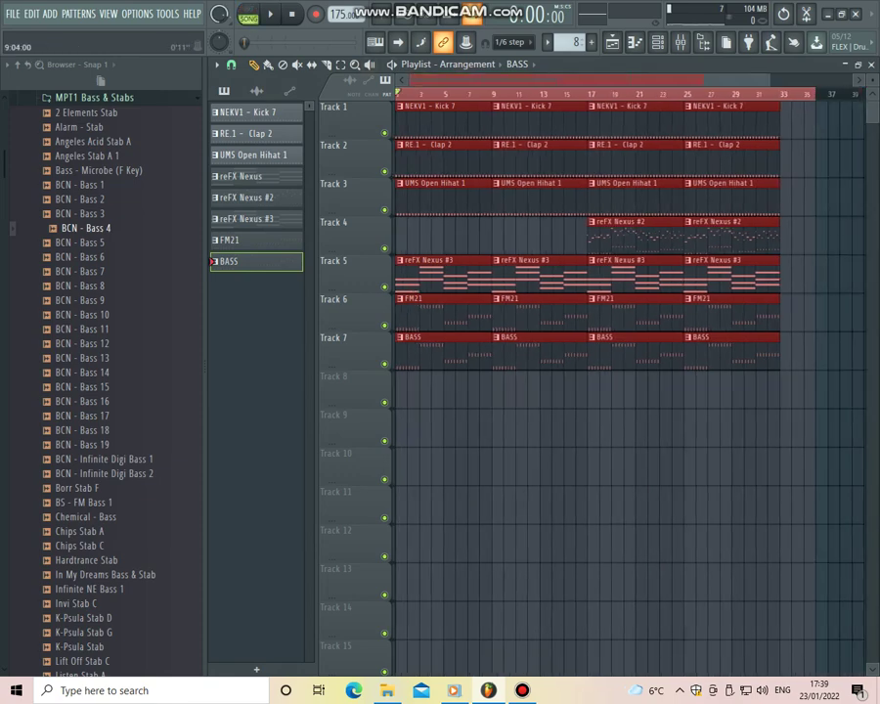
pyautogui.click(527, 390)
pyautogui.rightClick(529, 390)
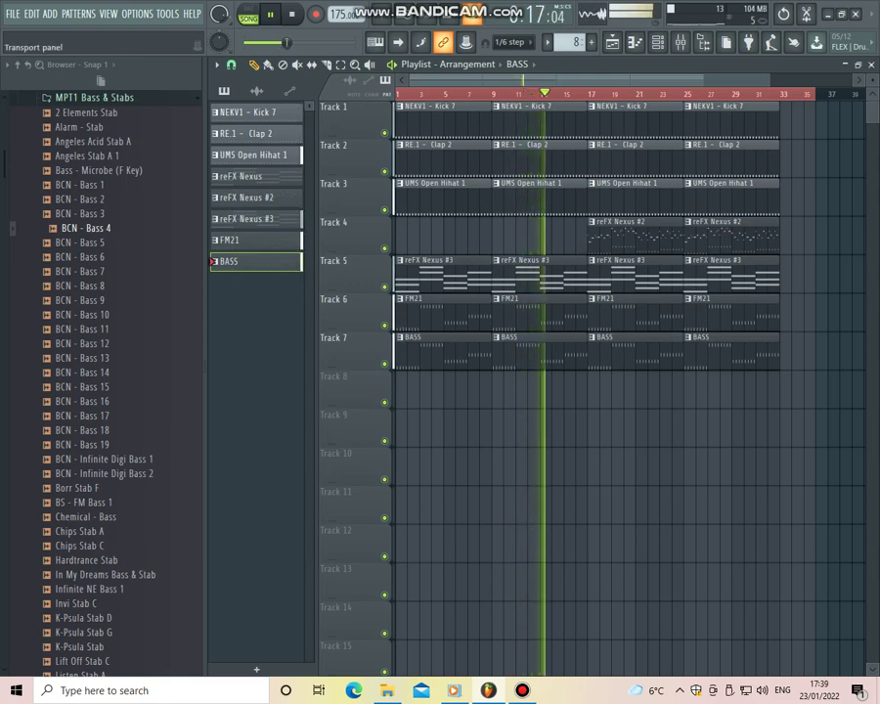
# Select the reFX Nexus #3 pattern and lower the reFX Nexus #3 channel volume to about 64% during playback.
pyautogui.click(656, 42)
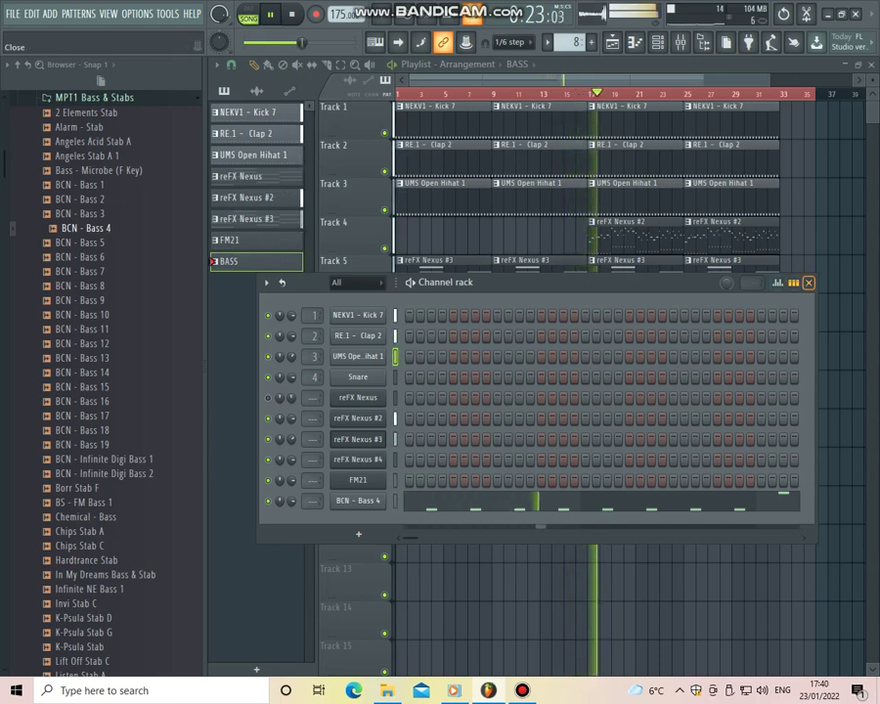
pyautogui.click(808, 282)
pyautogui.click(636, 277)
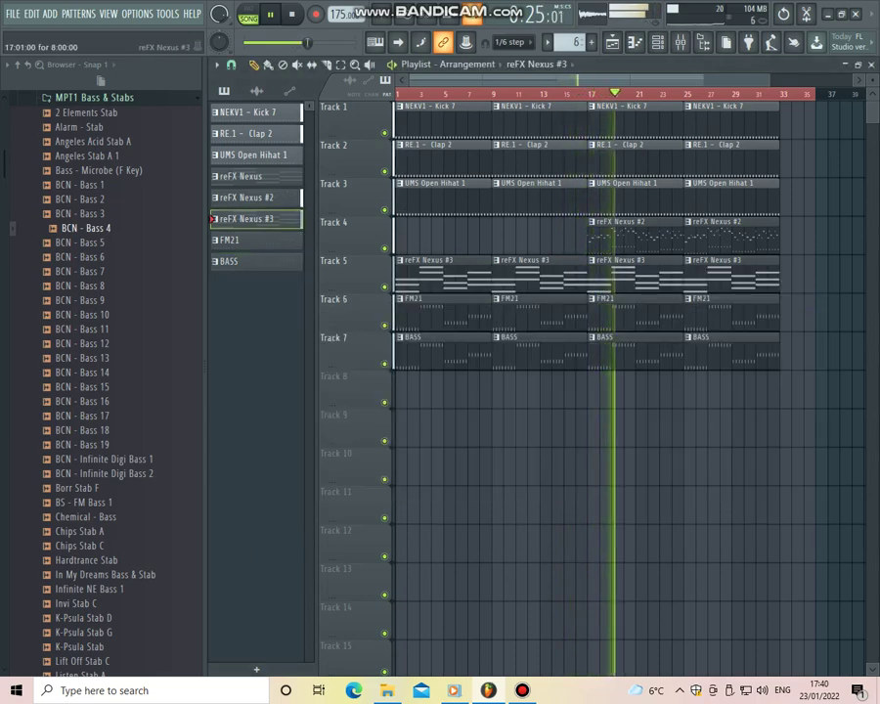
pyautogui.click(657, 42)
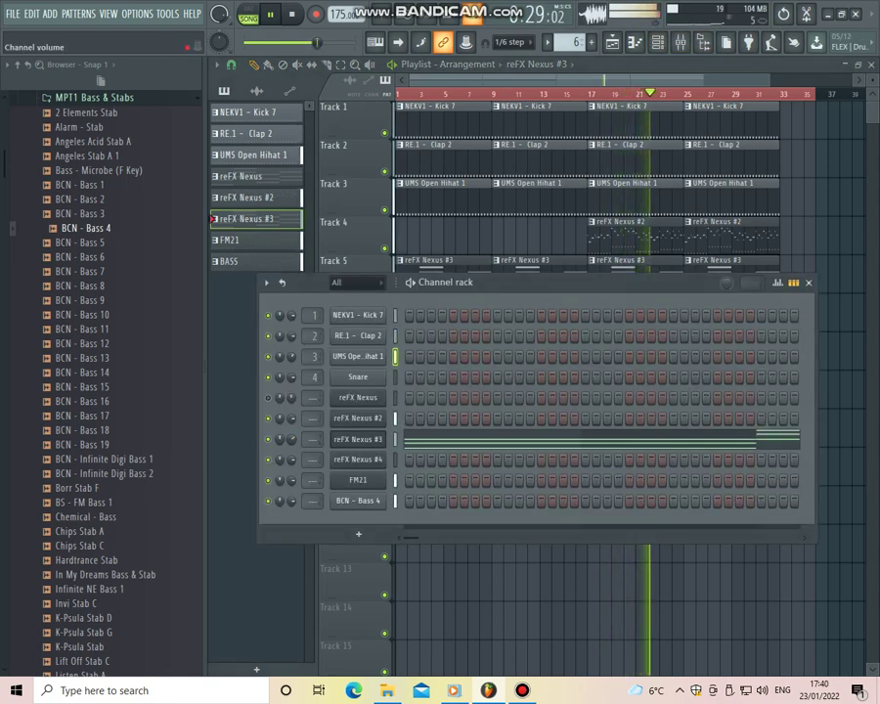
pyautogui.moveTo(291, 439); pyautogui.dragTo(291, 450)
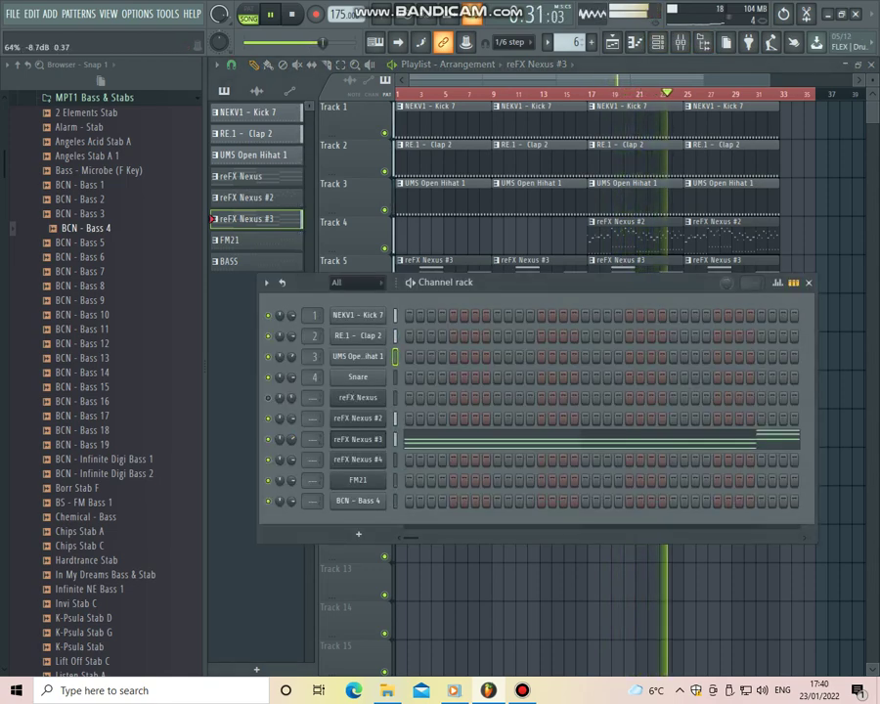
pyautogui.click(808, 283)
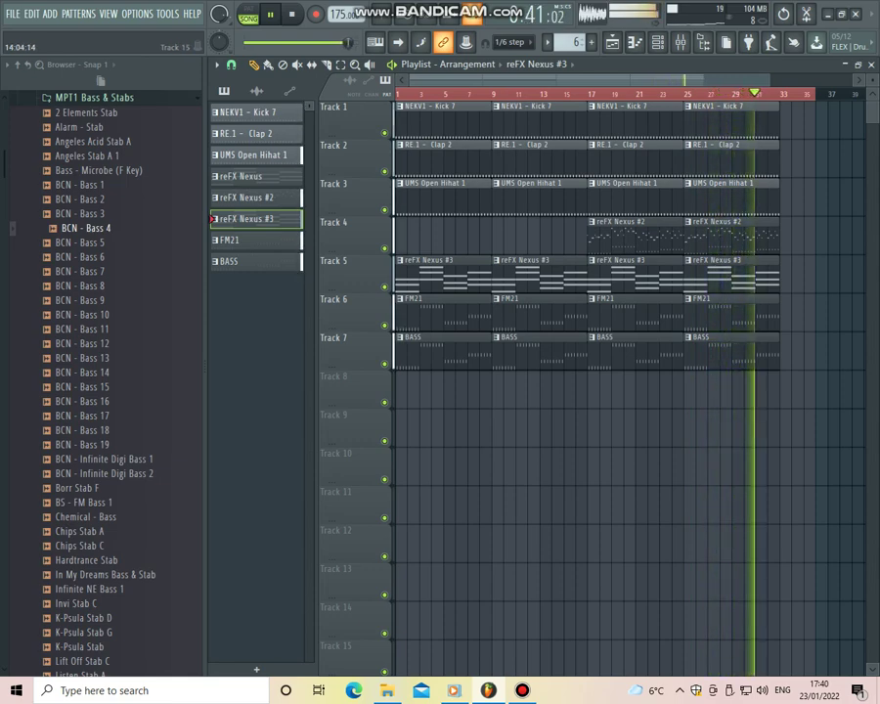
# Listen to the arrangement until it passes bar 33, stop playback and bring up the Bandicam recorder.
pyautogui.moveTo(522, 690)
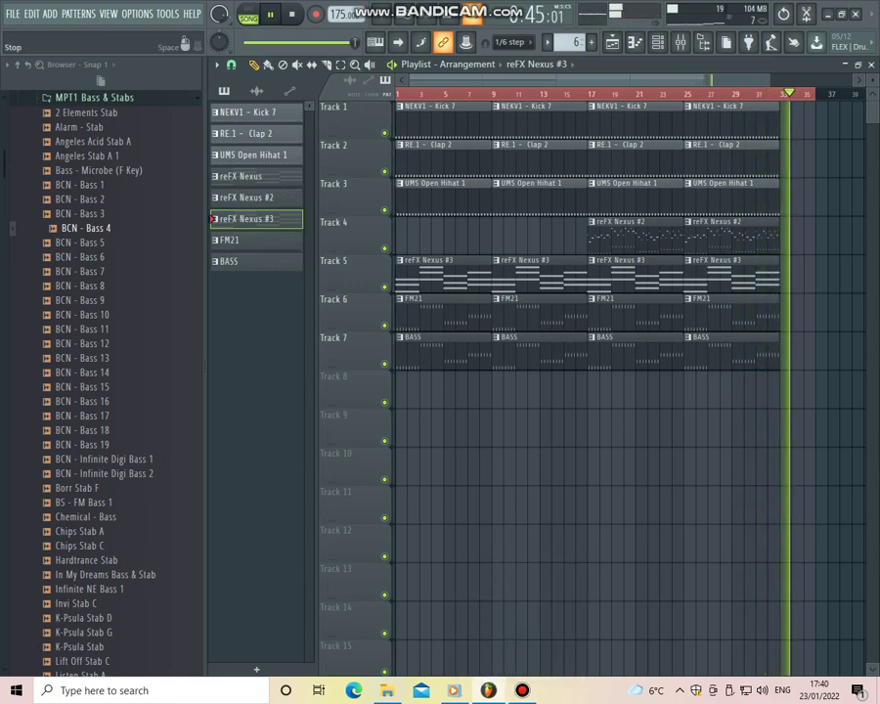
pyautogui.press('space')
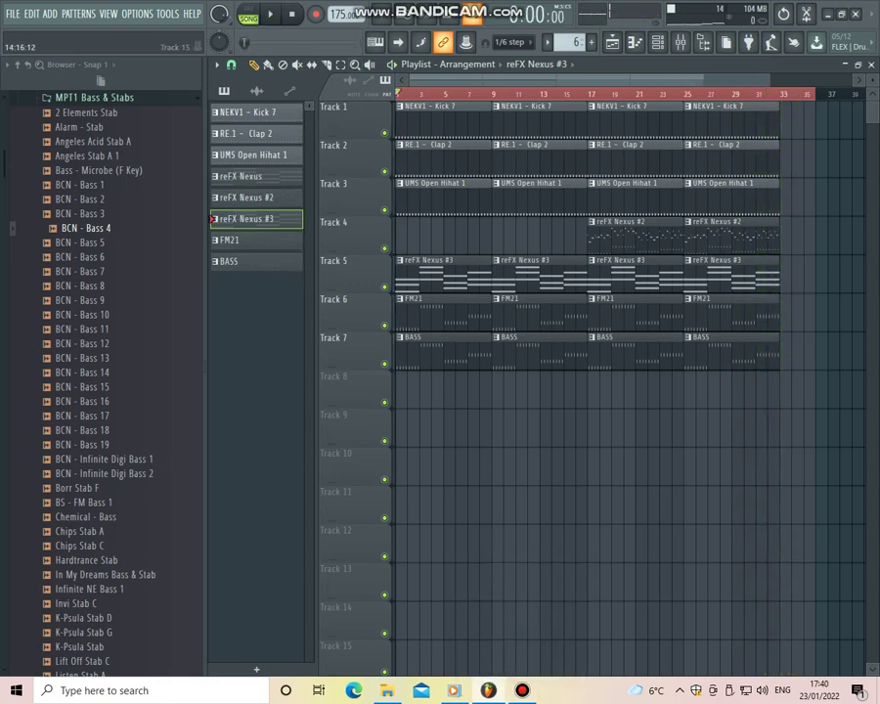
pyautogui.click(522, 690)
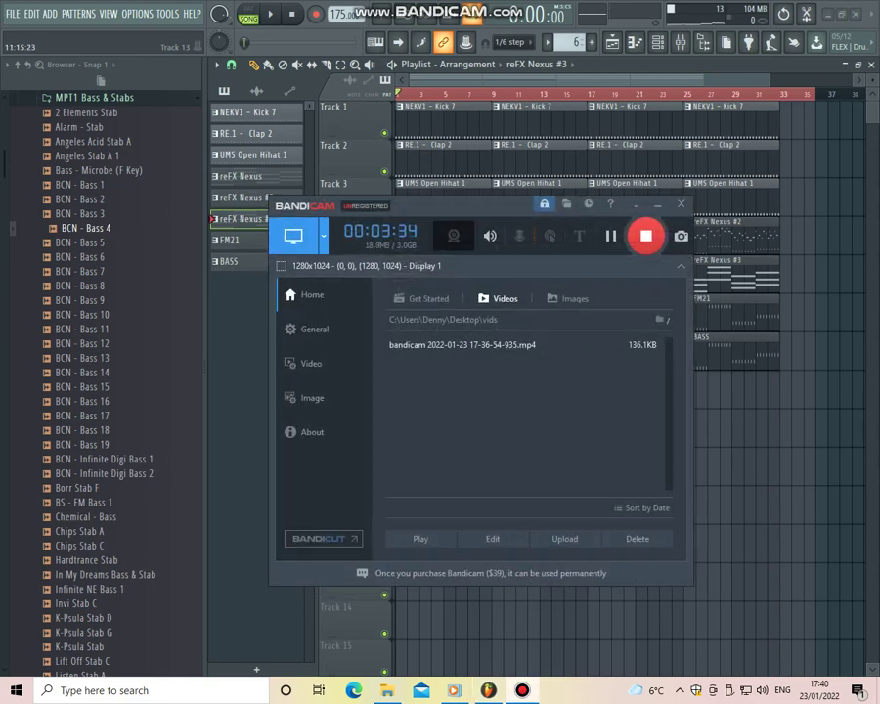